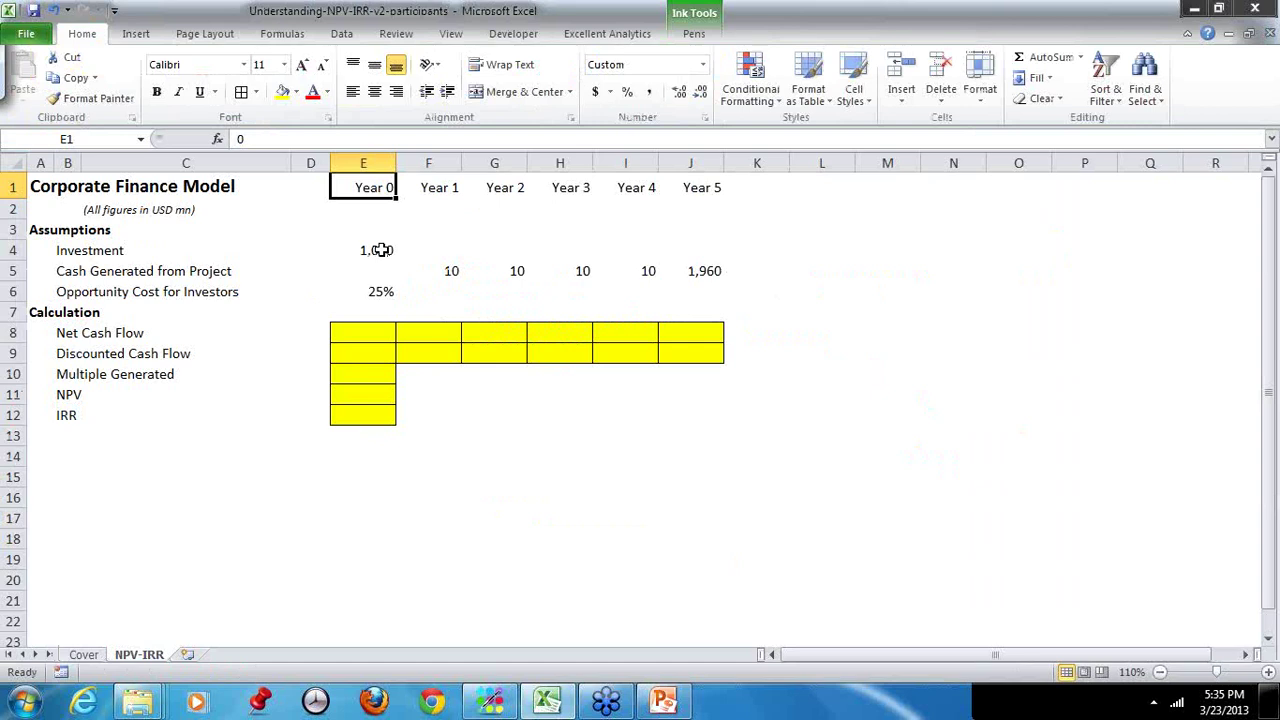
# Step: Compare the investment and yearly project cash inputs with John's building story on slide 8 of the PowerPoint presentation
pyautogui.click(380, 250)
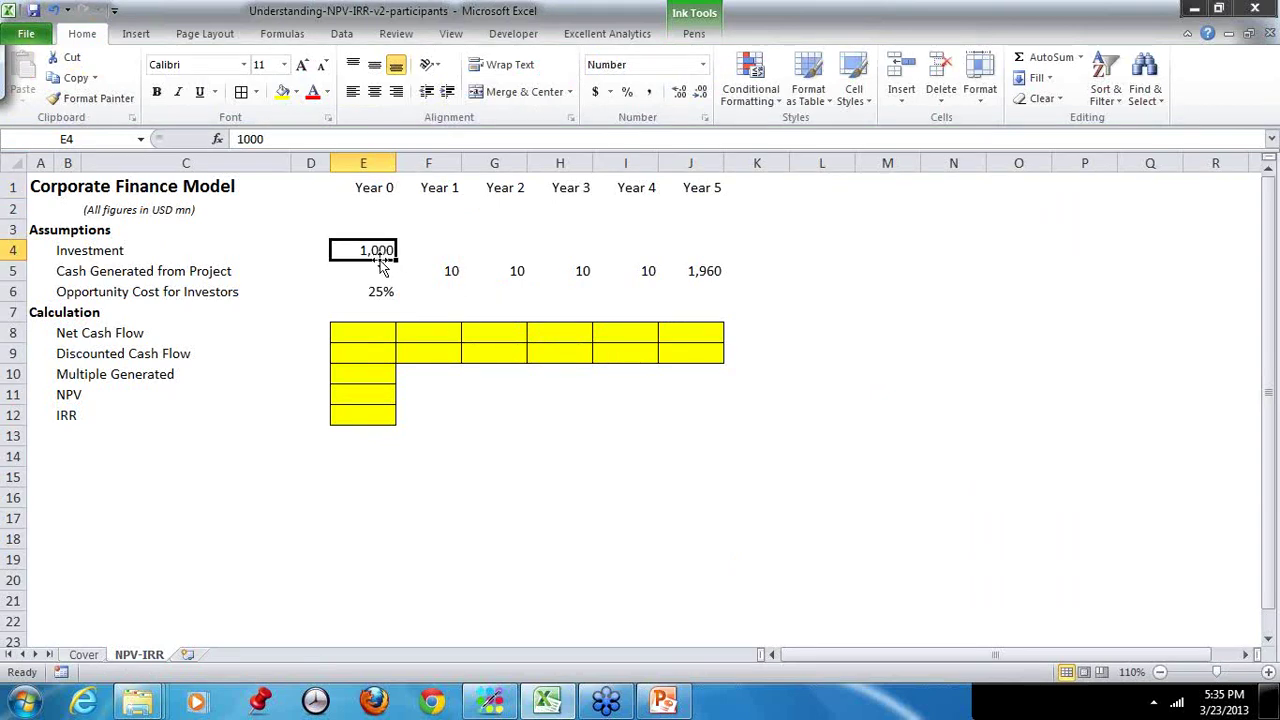
pyautogui.click(443, 271)
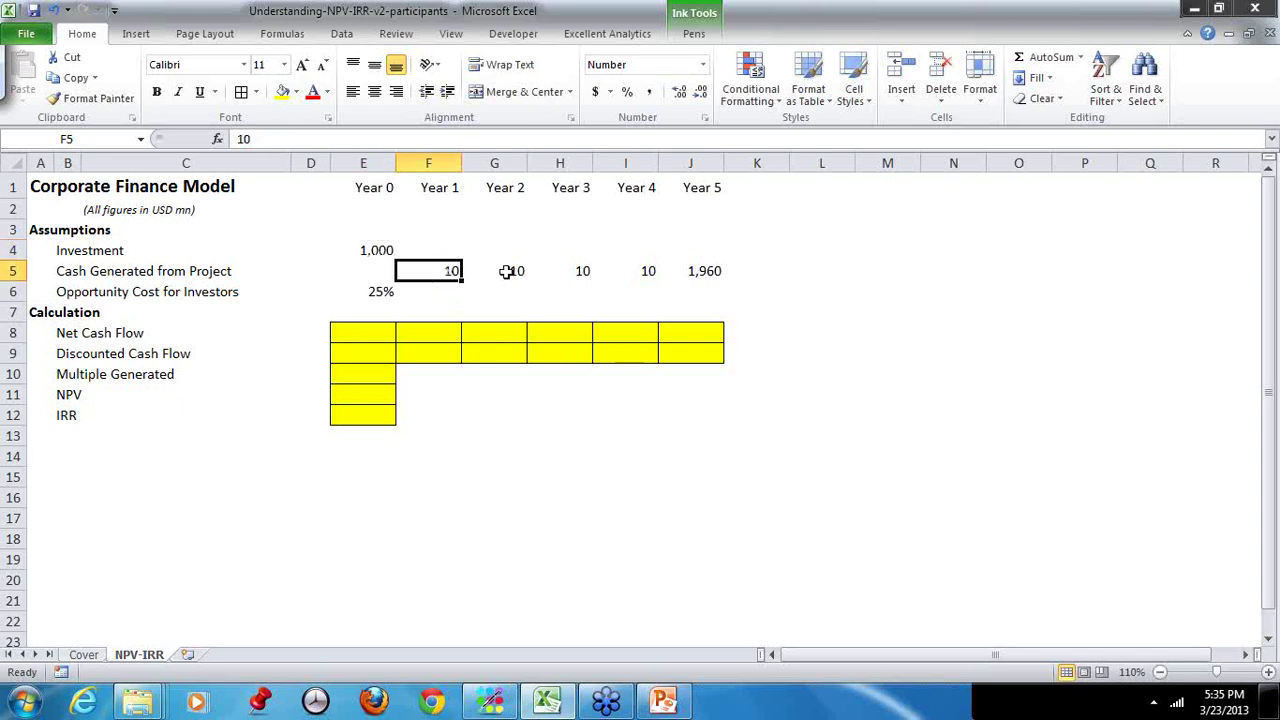
pyautogui.click(625, 271)
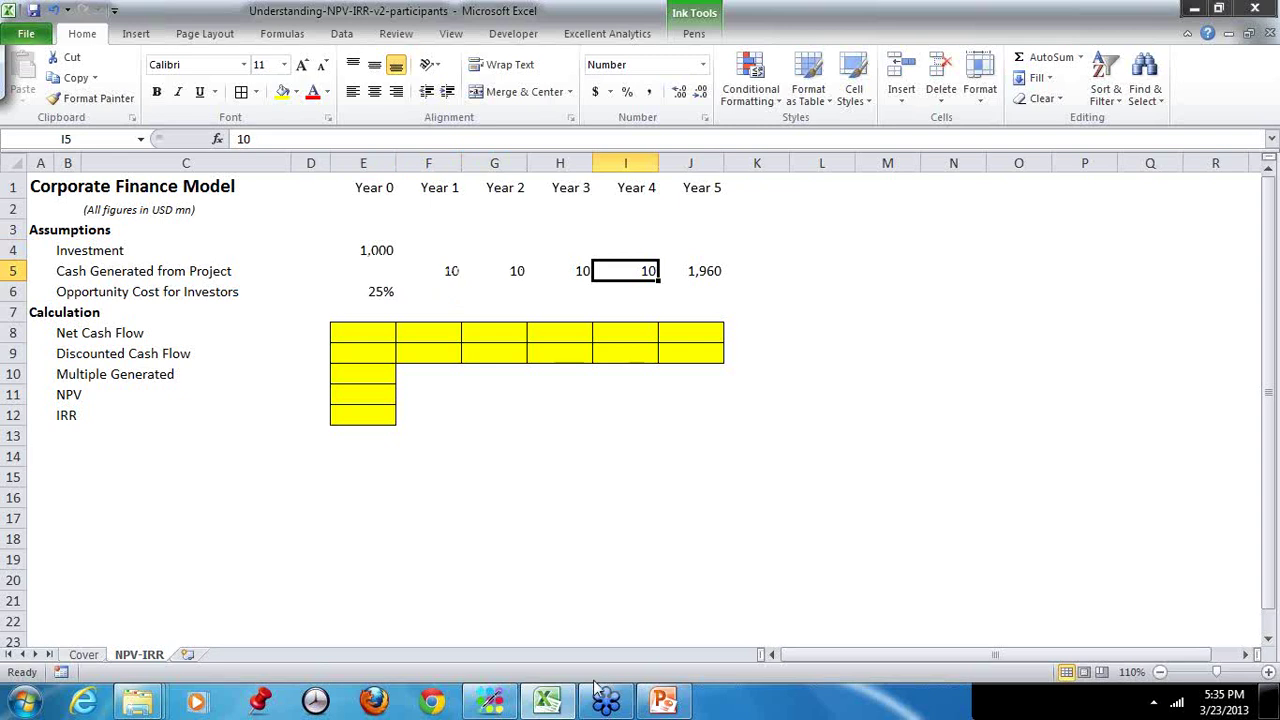
pyautogui.click(665, 704)
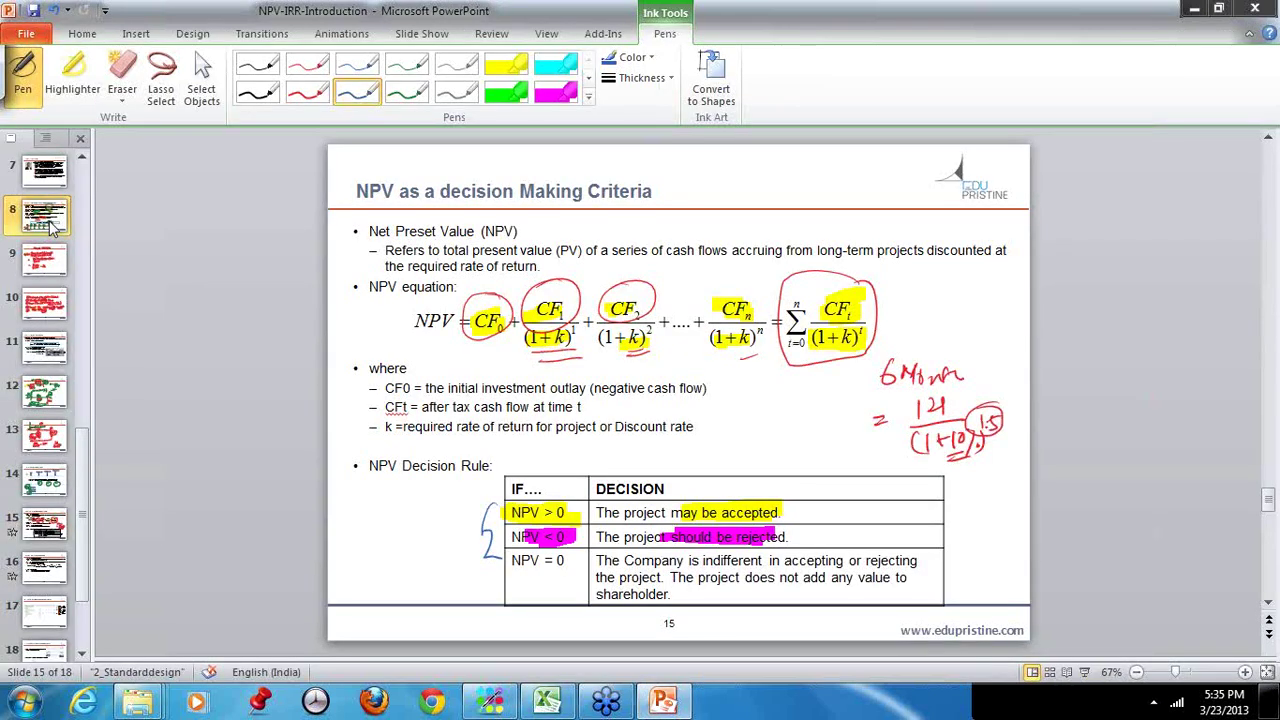
pyautogui.click(46, 218)
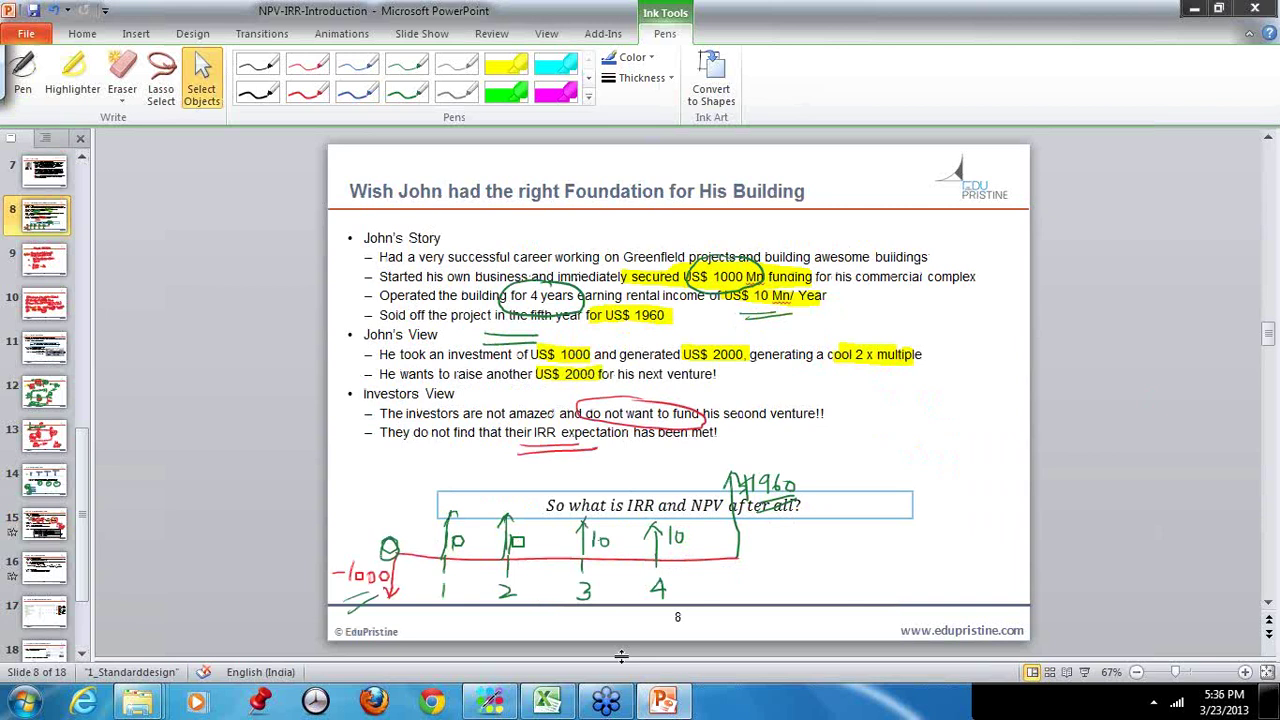
pyautogui.hotkey('alt', 'Tab')
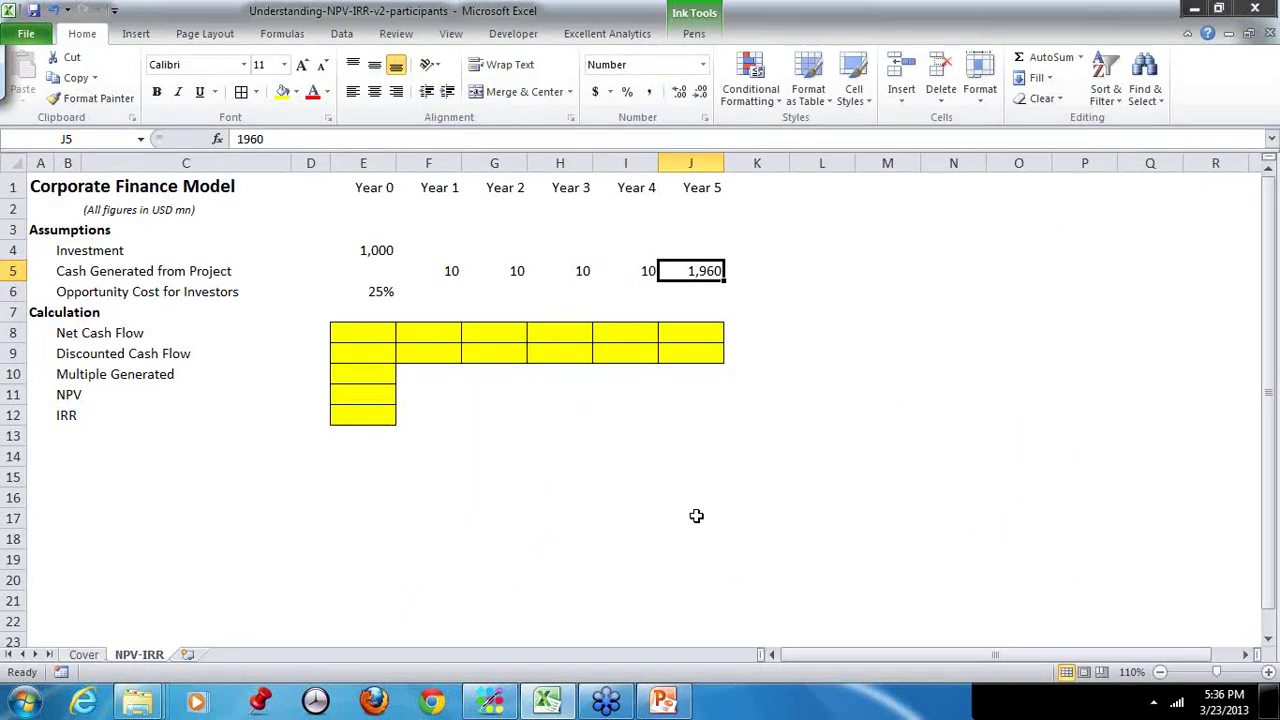
# Step: Circle the Opportunity Cost for Investors percentage in cell E6 with the red pen
pyautogui.click(381, 291)
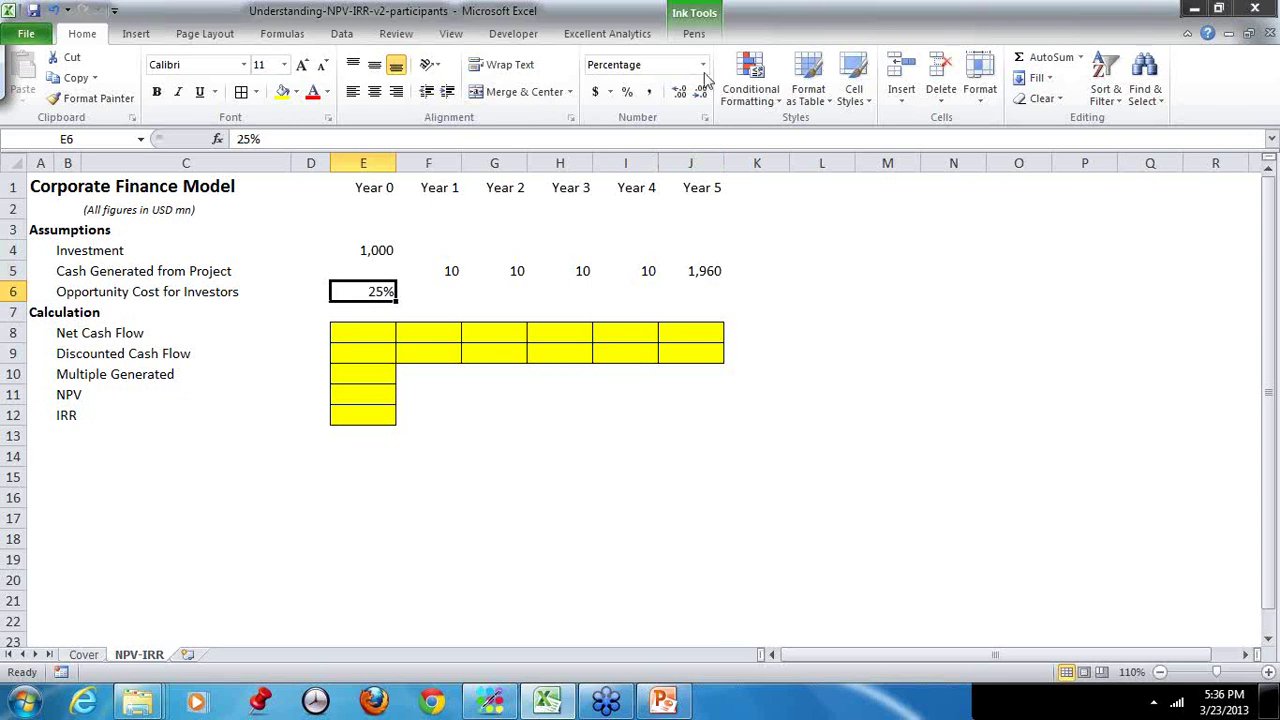
pyautogui.click(694, 33)
pyautogui.moveTo(352, 276); pyautogui.dragTo(360, 272)
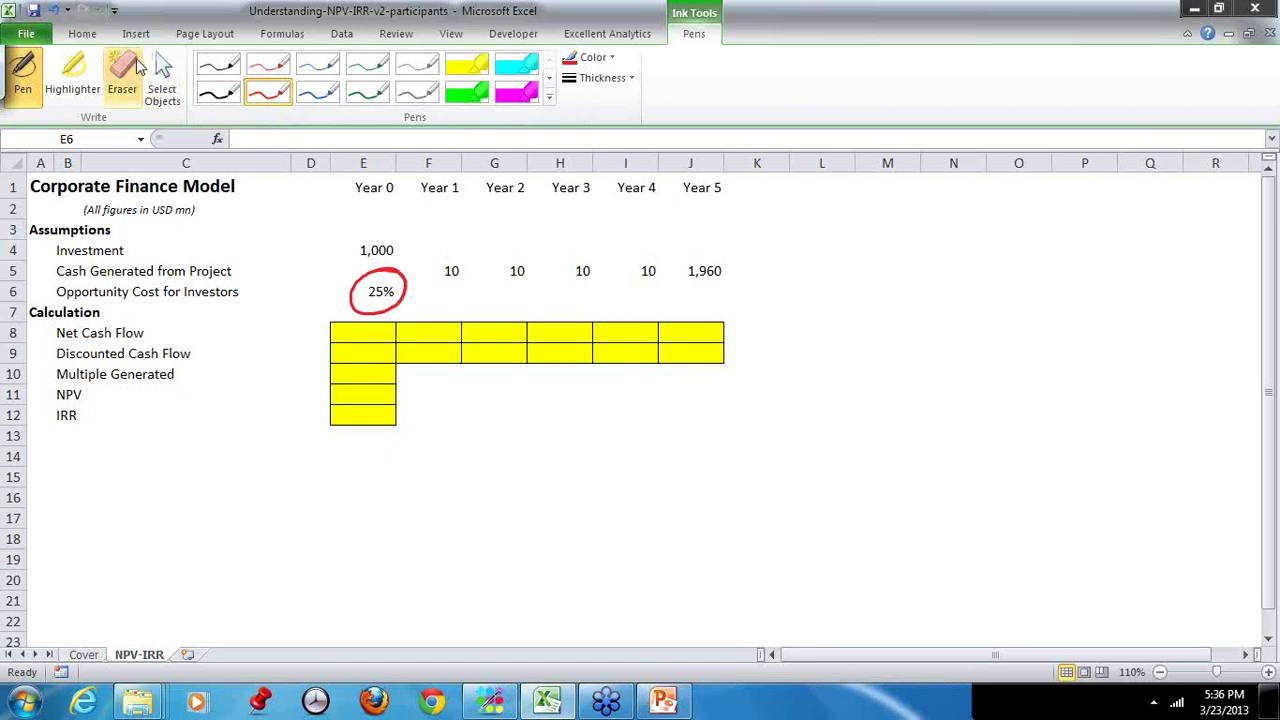
pyautogui.press('Escape')
# Step: Calculate the Year 0 Net Cash Flow in E8 with the formula =-E4+E5
pyautogui.press('Down')
pyautogui.press('Down')
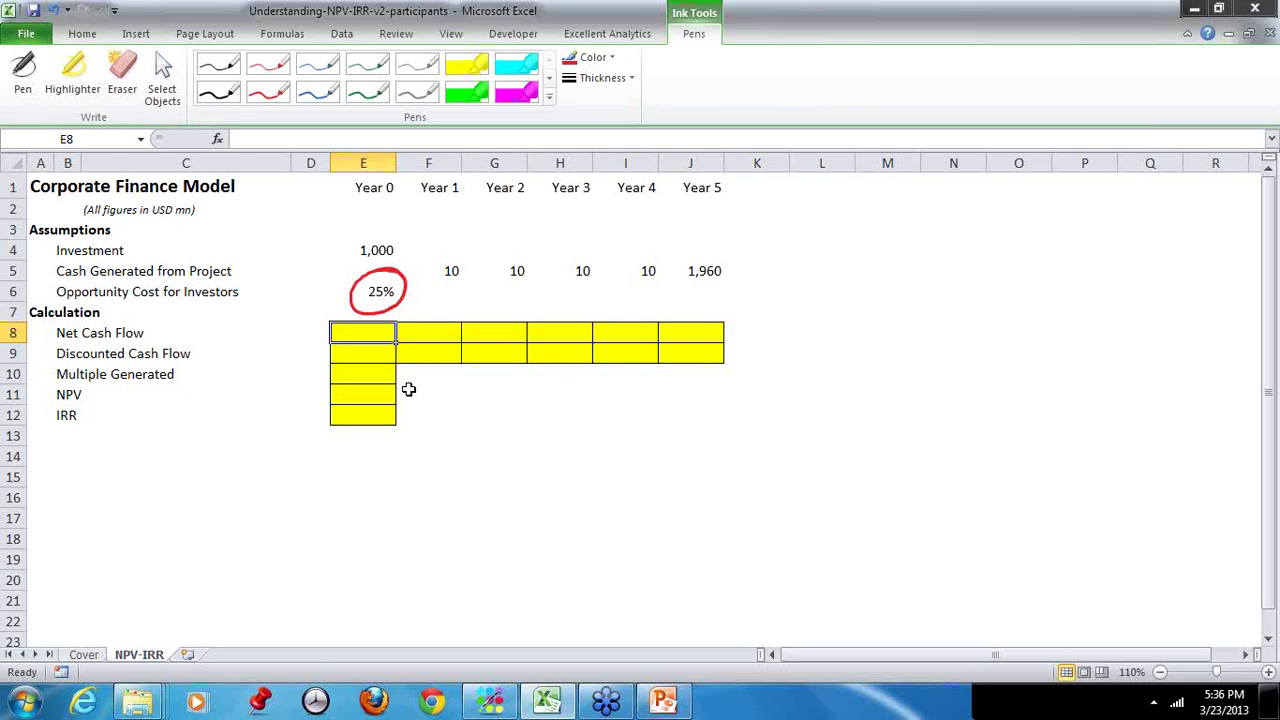
pyautogui.write('=-')
pyautogui.press('Up')
pyautogui.press('Up')
pyautogui.press('Up')
pyautogui.press('Up')
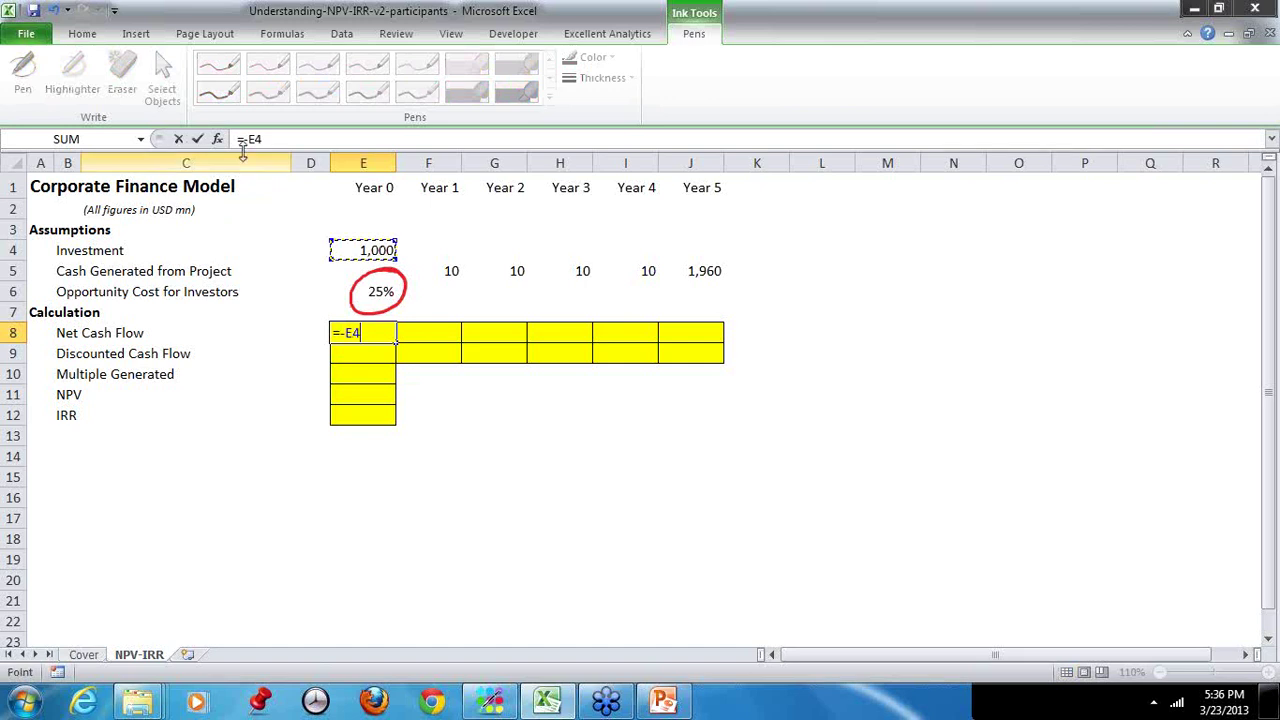
pyautogui.write('+')
pyautogui.press('Up')
pyautogui.press('Up')
pyautogui.press('Up')
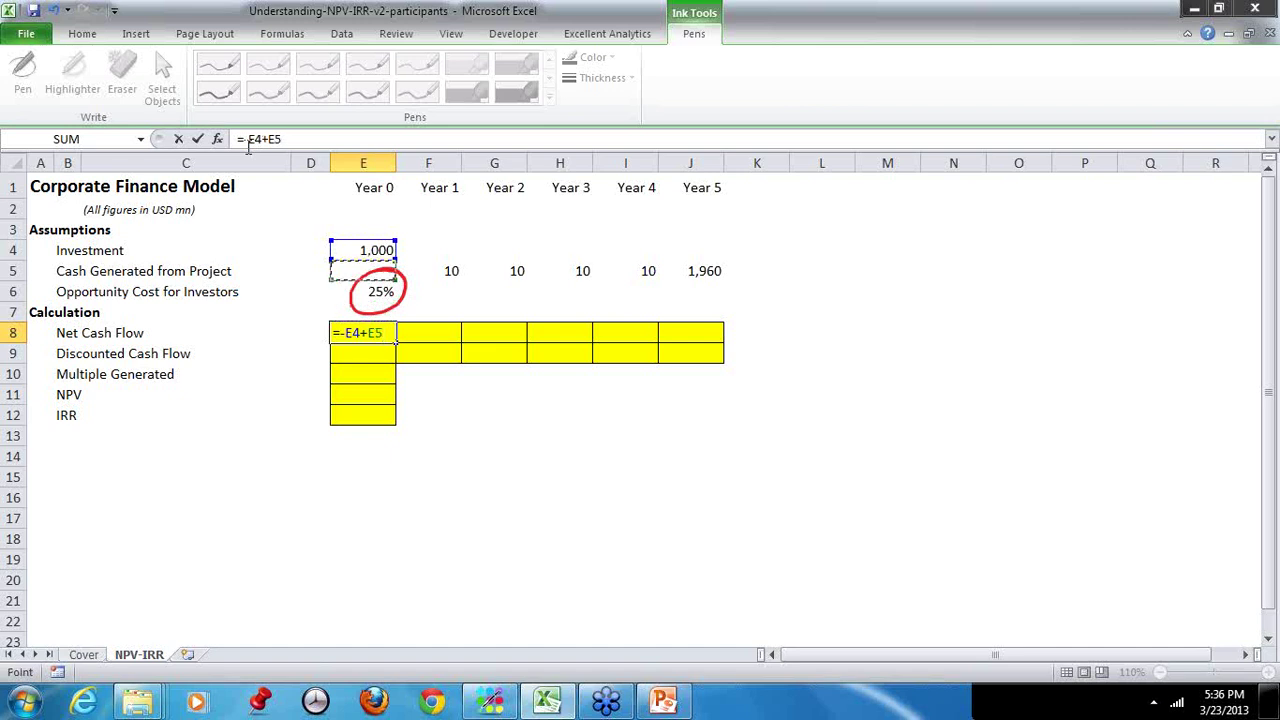
pyautogui.press('Return')
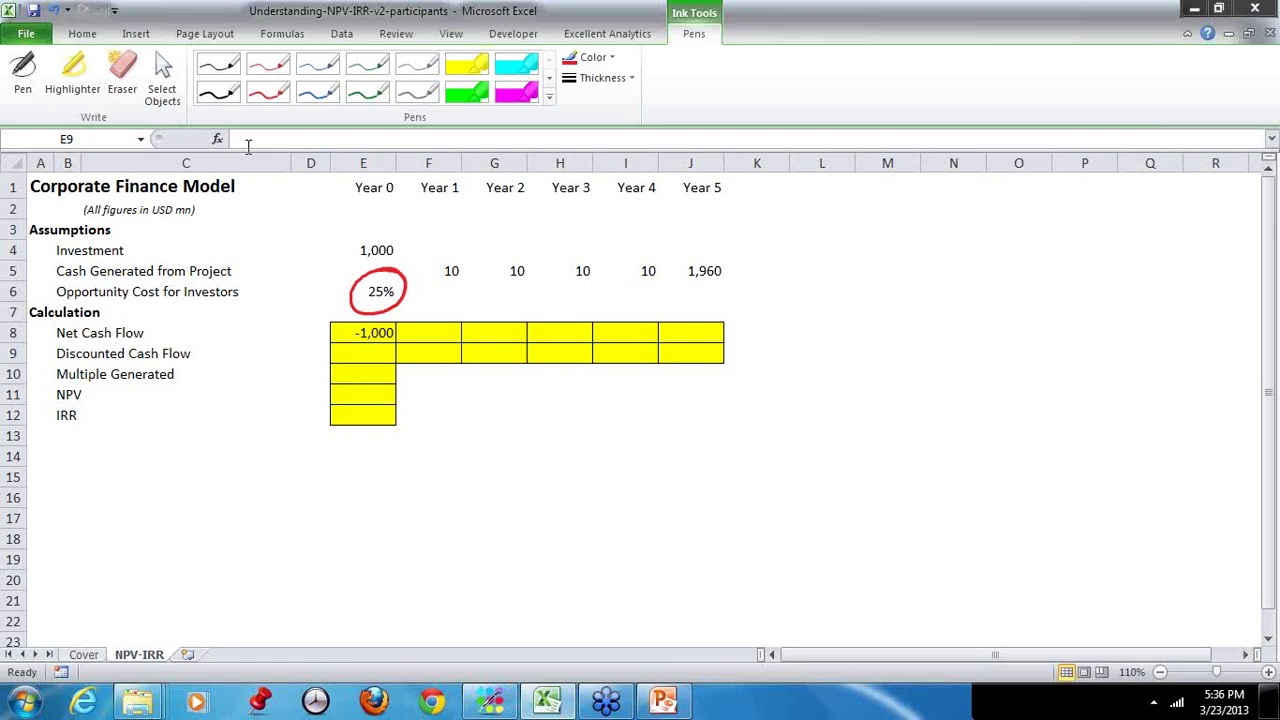
# Step: Switch to PowerPoint to review the Equity Multiple slide, and return to the Excel model
pyautogui.hotkey('alt', 'Tab')
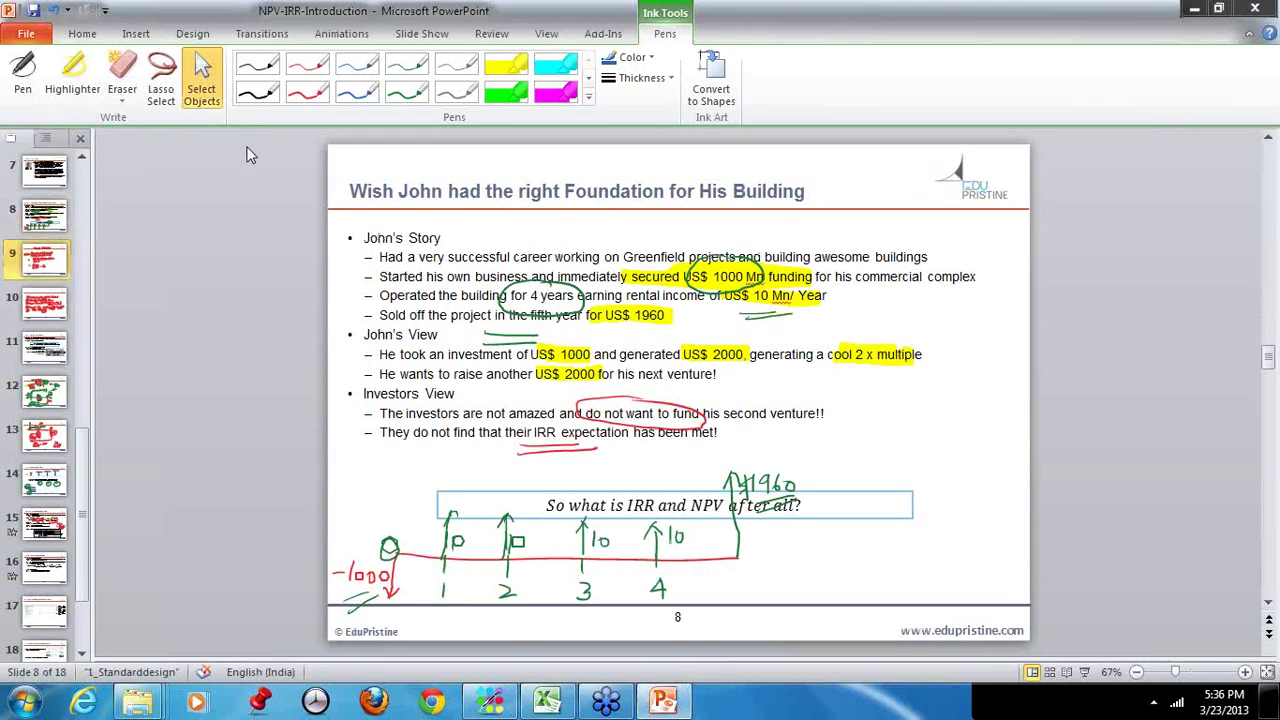
pyautogui.press('pagedown')
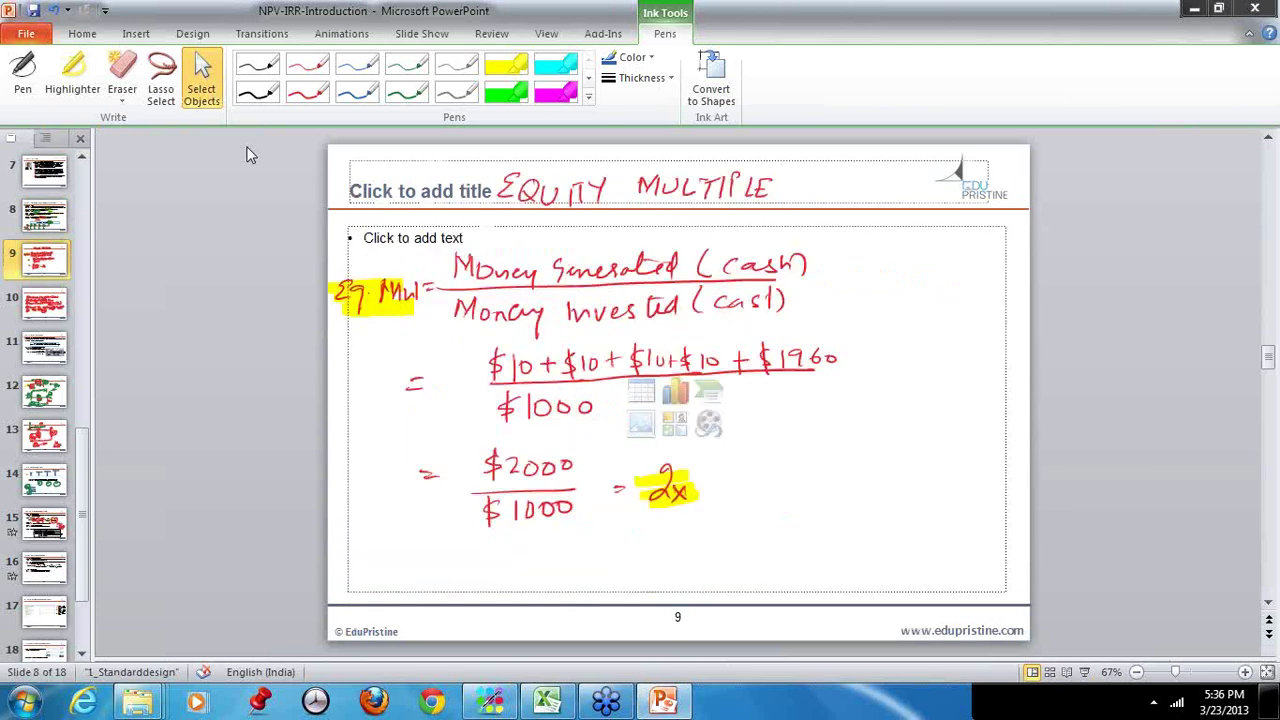
pyautogui.hotkey('alt', 'Tab')
# Step: Copy the Year 0 Net Cash Flow formula across Years 1 to 5
pyautogui.hotkey('ctrl', 'c')
pyautogui.press('Right')
pyautogui.hotkey('shift', 'Right')
pyautogui.hotkey('shift', 'Right')
pyautogui.hotkey('shift', 'Right')
pyautogui.hotkey('shift', 'Right')
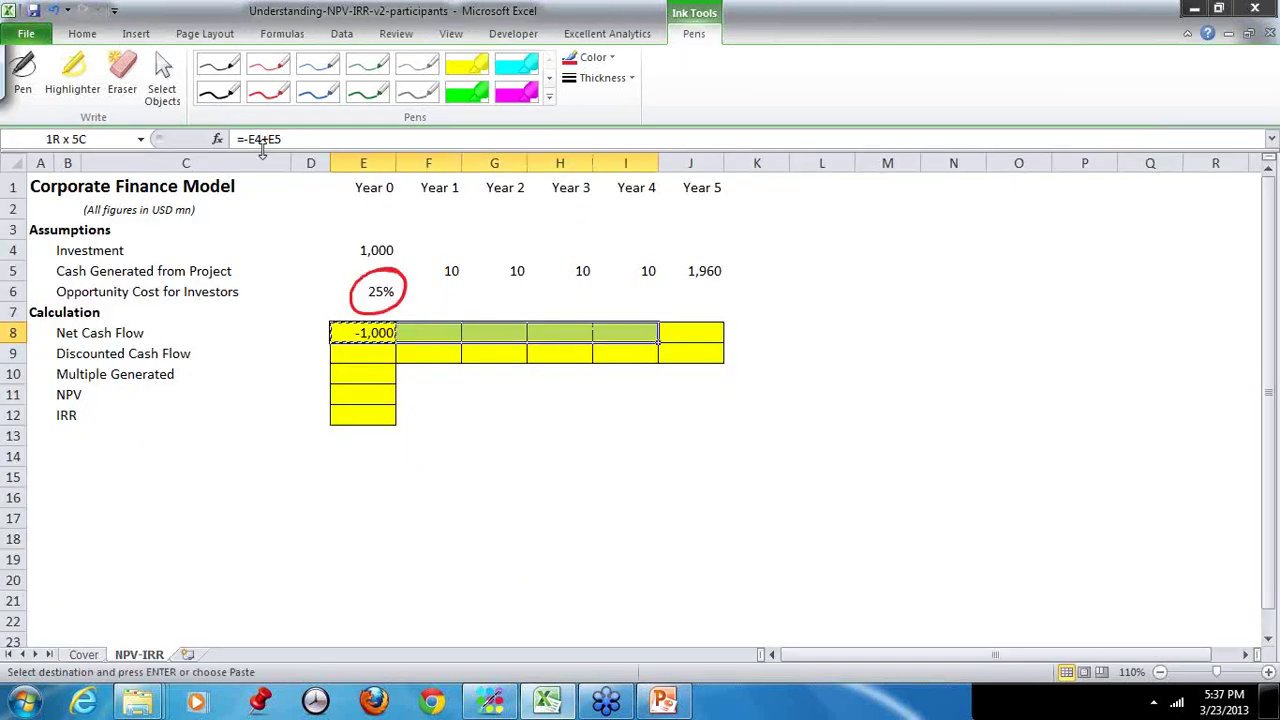
pyautogui.press('Return')
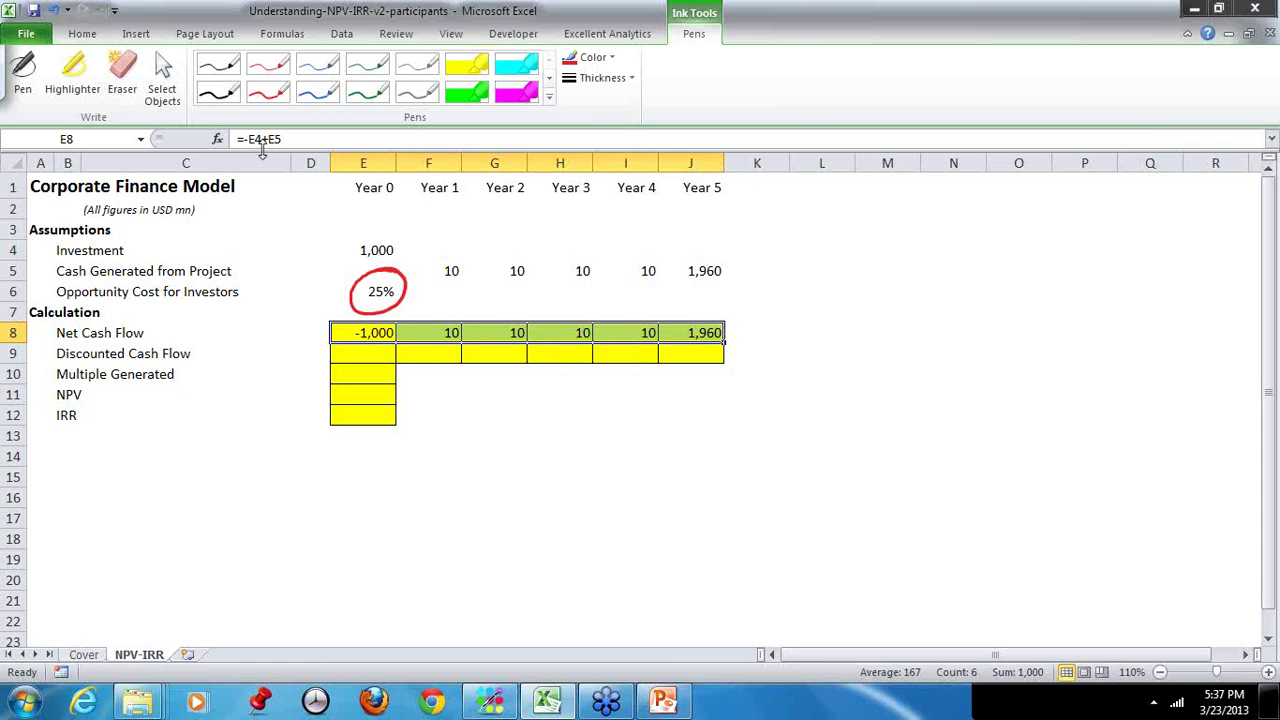
# Step: Switch to PowerPoint and review the compounding slide and the NPV equation on slide 15
pyautogui.hotkey('alt', 'Tab')
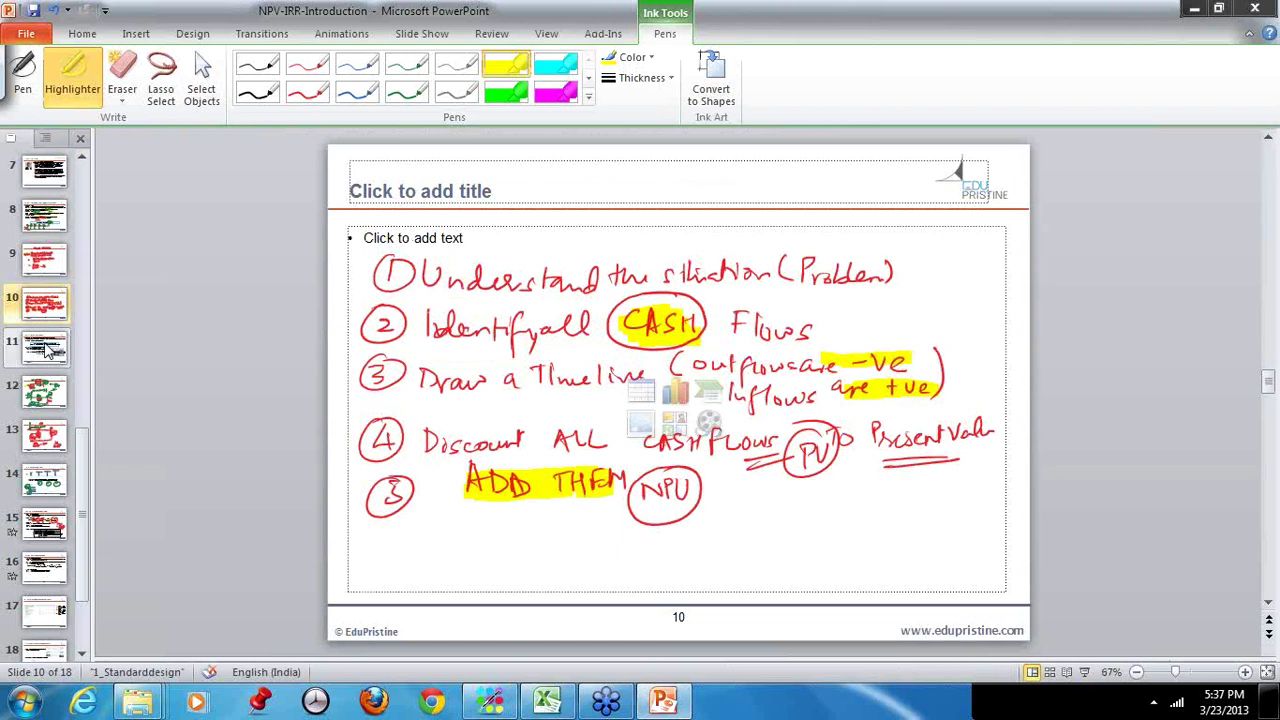
pyautogui.click(47, 348)
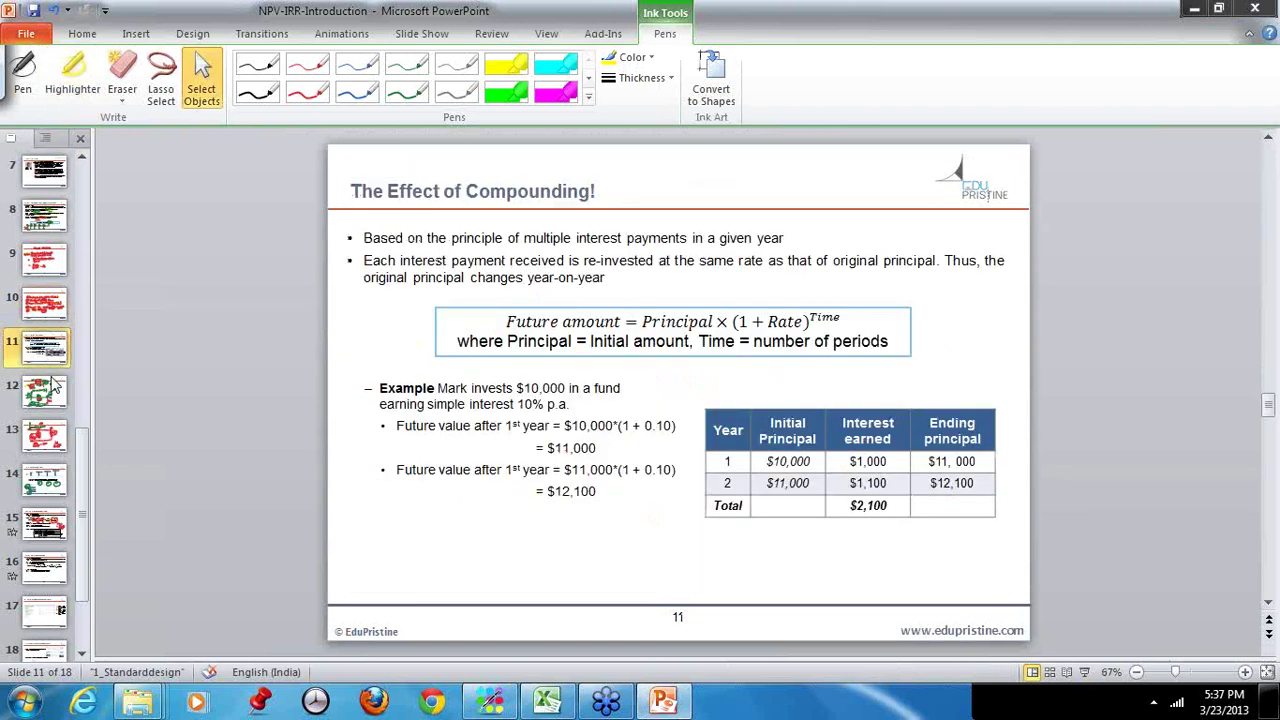
pyautogui.click(45, 522)
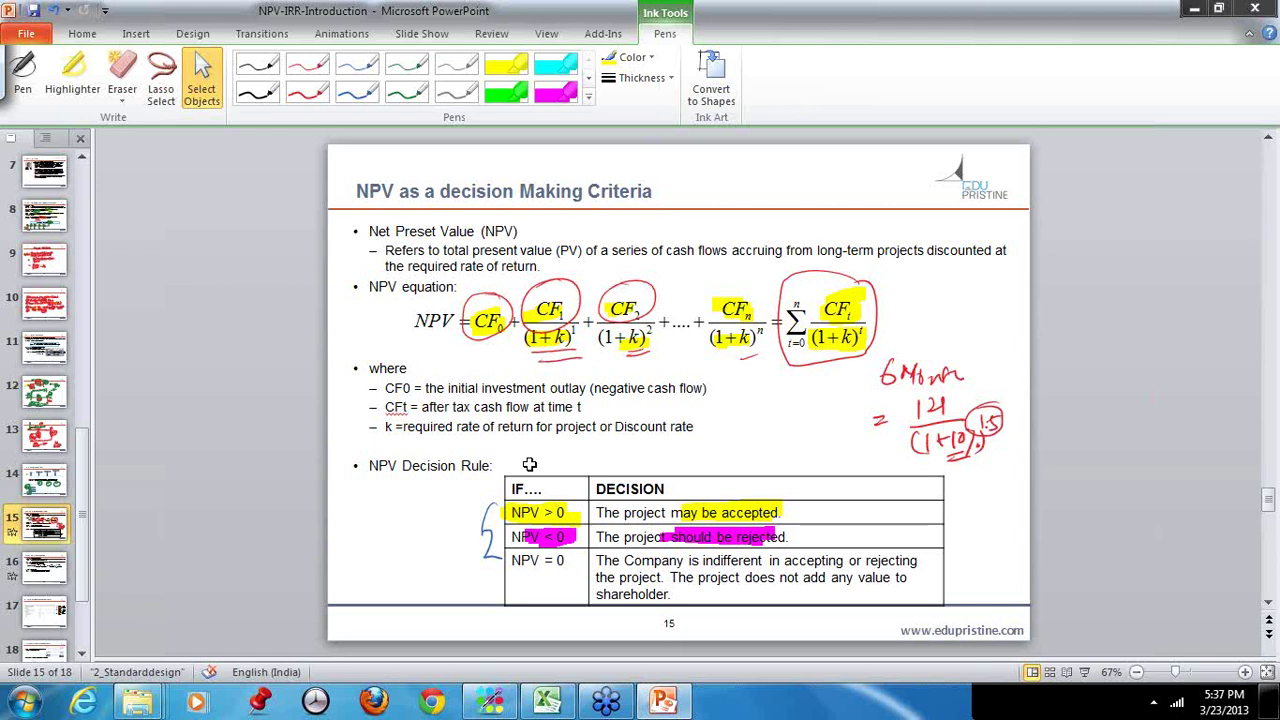
# Step: Switch back to Excel and calculate the Year 0 Discounted Cash Flow in E9 with =E8/(1+$E$6)^E1
pyautogui.hotkey('alt', 'Tab')
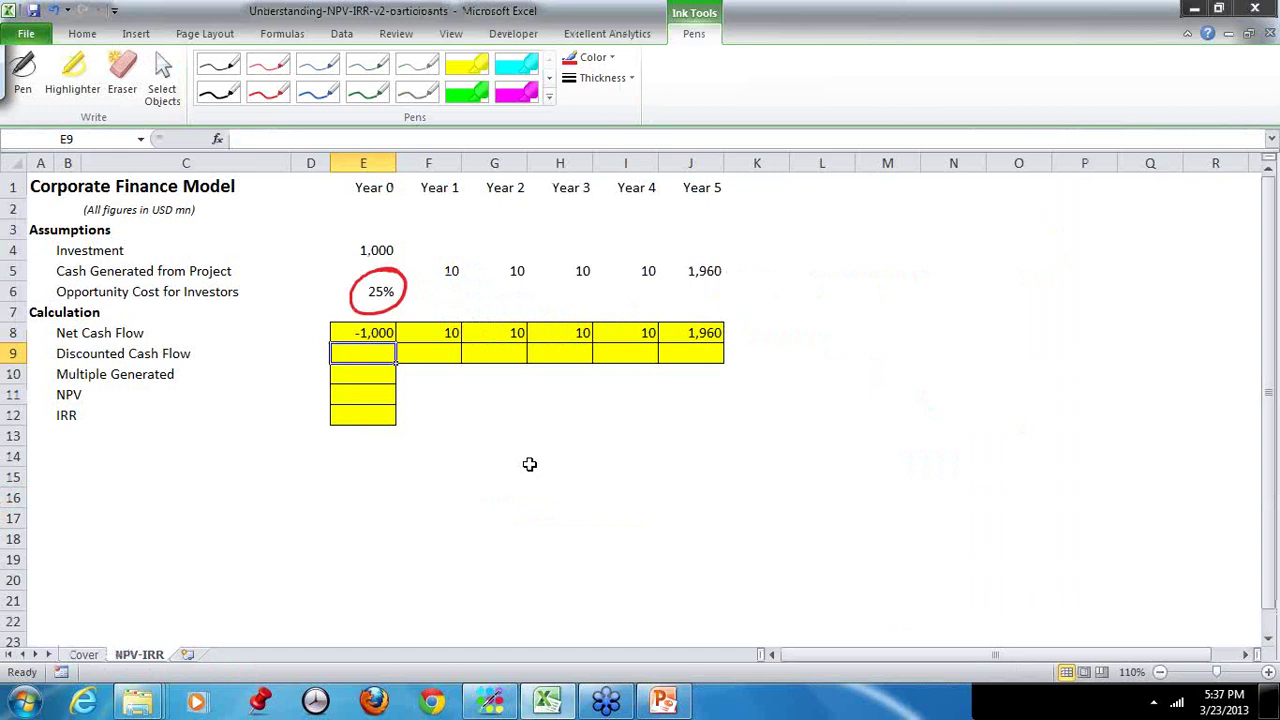
pyautogui.write('=E8/(1+$E$6)^E1')
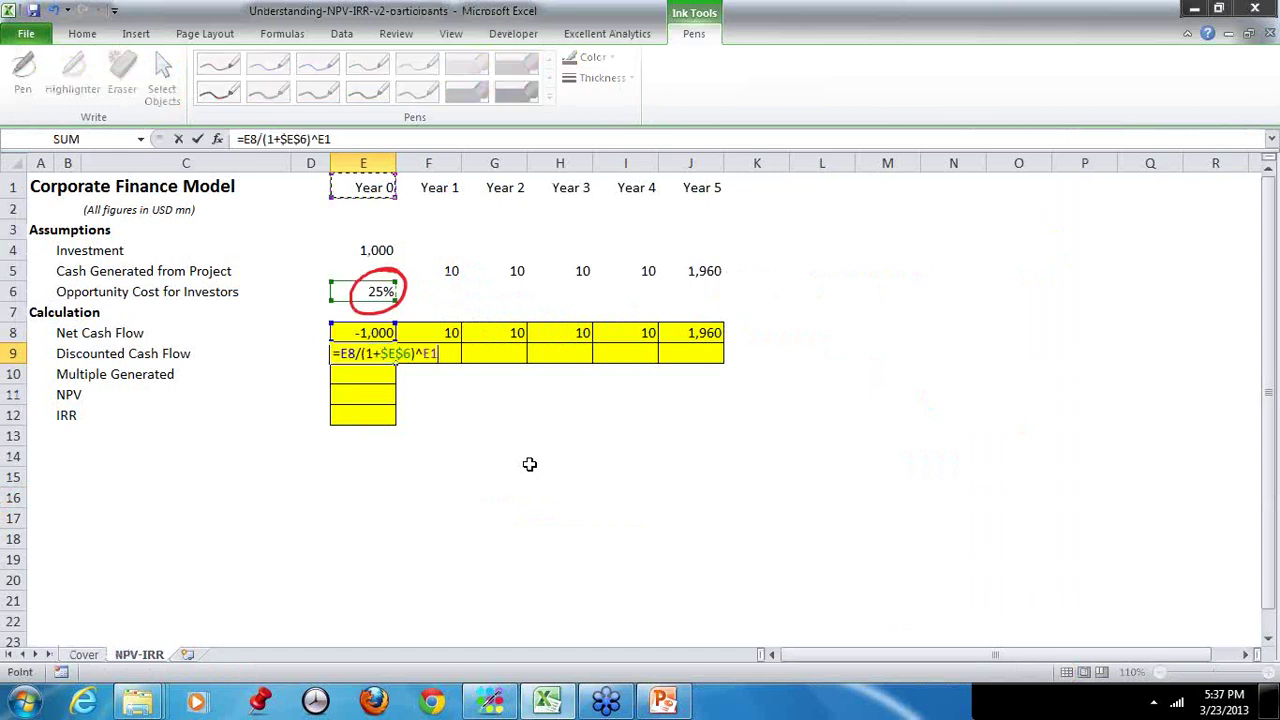
pyautogui.press('Return')
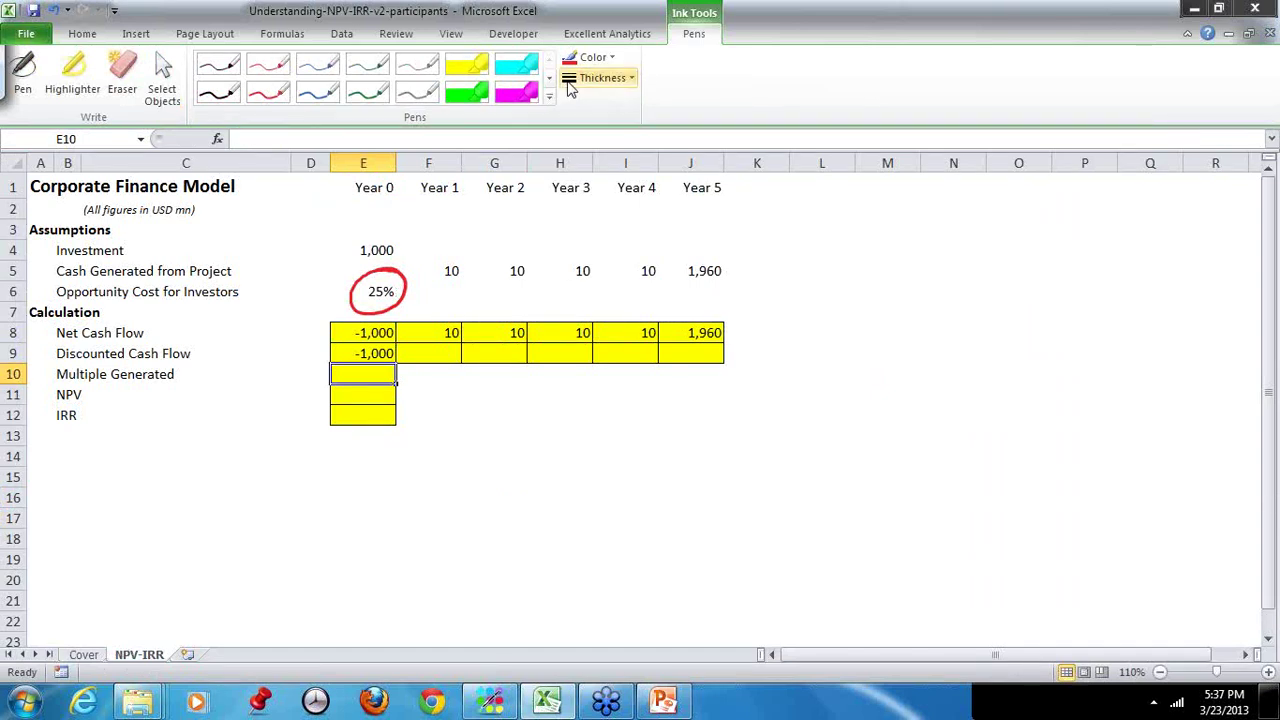
# Step: Handwrite the discounting formula CF/(1+r)^n with the red pen in the blank area beyond the Year 5 calculation cells
pyautogui.click(268, 92)
pyautogui.moveTo(790, 320); pyautogui.dragTo(790, 347)
pyautogui.moveTo(800, 346); pyautogui.dragTo(816, 316)
pyautogui.moveTo(764, 351)
pyautogui.mouseDown()
pyautogui.moveTo(826, 350)
pyautogui.moveTo(770, 400)
pyautogui.mouseUp()
pyautogui.moveTo(784, 372); pyautogui.dragTo(786, 396)
pyautogui.moveTo(812, 378); pyautogui.dragTo(820, 392)
pyautogui.moveTo(830, 366)
pyautogui.mouseDown()
pyautogui.moveTo(836, 392)
pyautogui.moveTo(862, 360)
pyautogui.mouseUp()
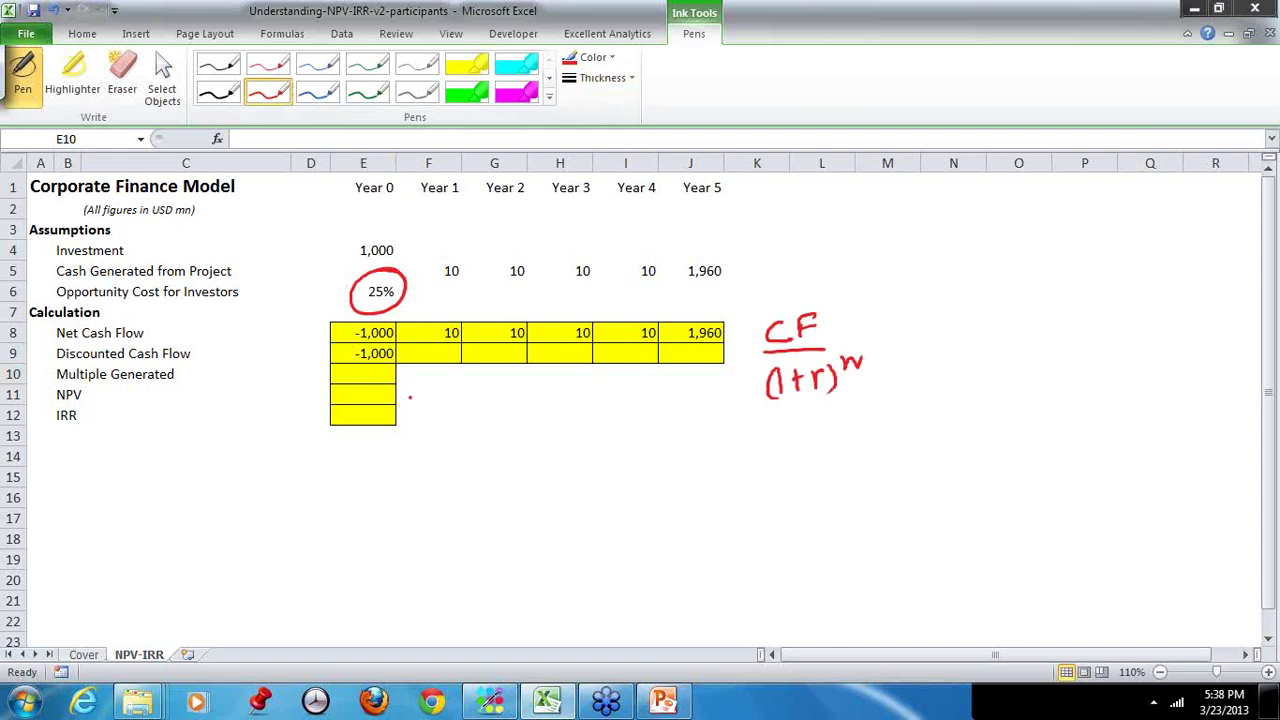
# Step: Draw a red summation sign beside the NPV cell E11, and leave pen mode
pyautogui.moveTo(401, 387); pyautogui.dragTo(398, 402)
pyautogui.moveTo(401, 386); pyautogui.dragTo(417, 402)
pyautogui.press('Escape')
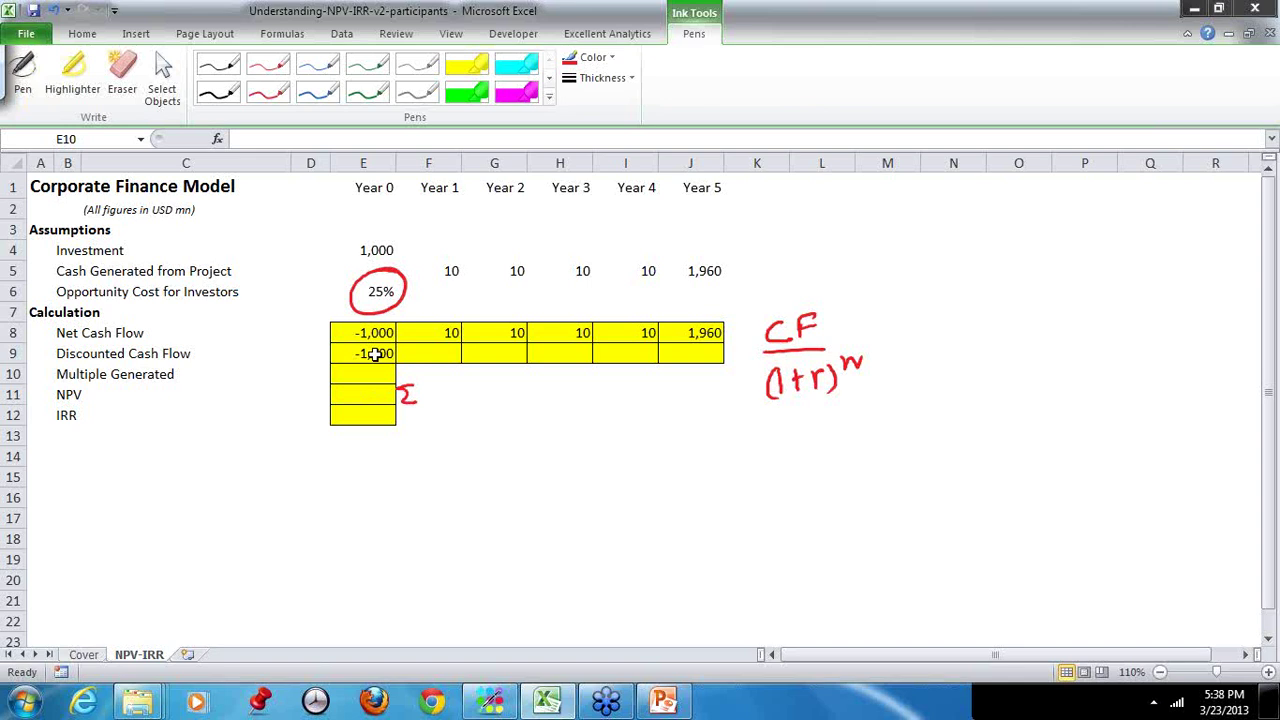
# Step: Copy the Year 0 Discounted Cash Flow formula from E9 to Years 1 through 5 (F9:J9)
pyautogui.click(373, 354)
pyautogui.hotkey('ctrl', 'c')
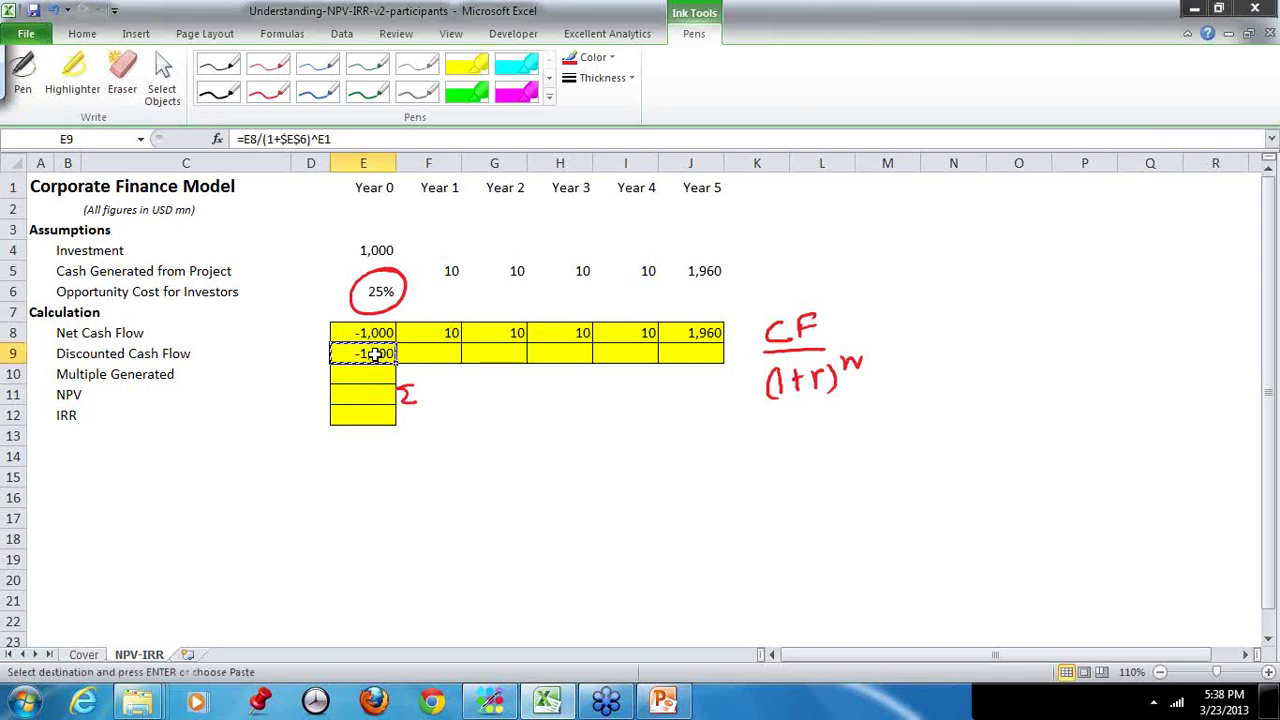
pyautogui.moveTo(428, 354); pyautogui.dragTo(690, 354)
pyautogui.press('Return')
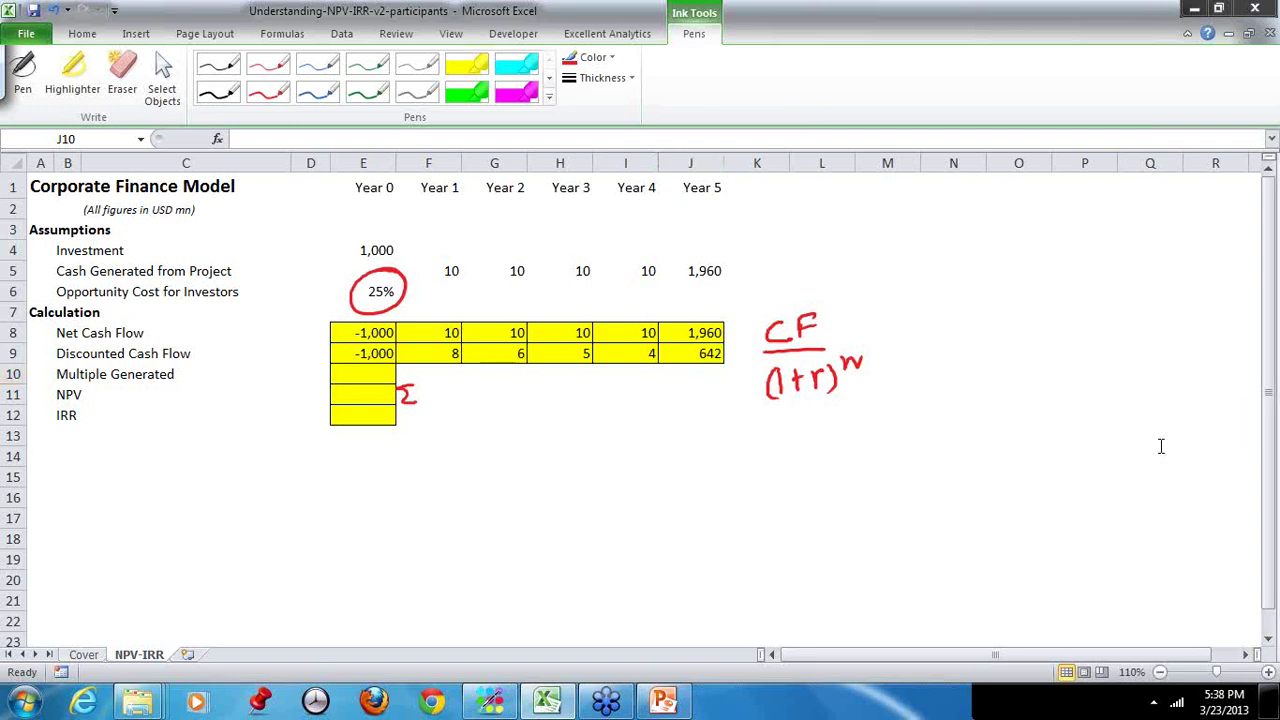
# Step: Calculate the NPV in E11 by summing the discounted cash flows in E9:J9
pyautogui.click(450, 270)
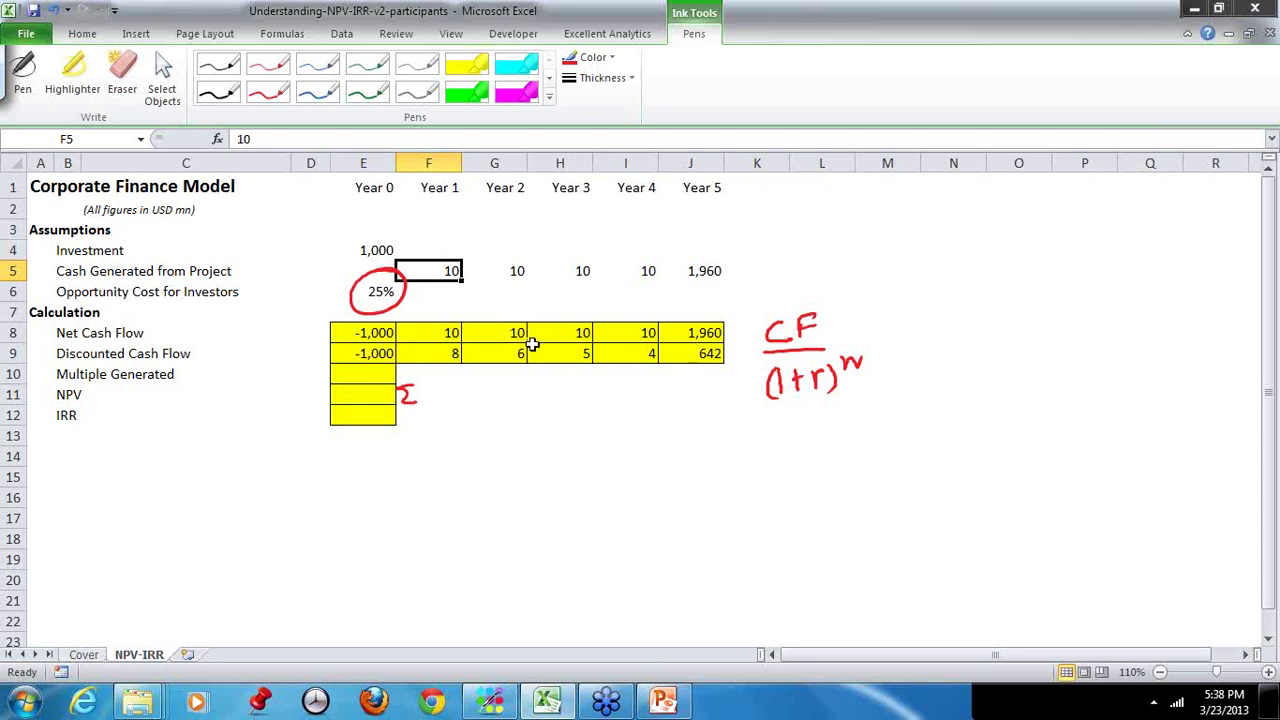
pyautogui.click(374, 290)
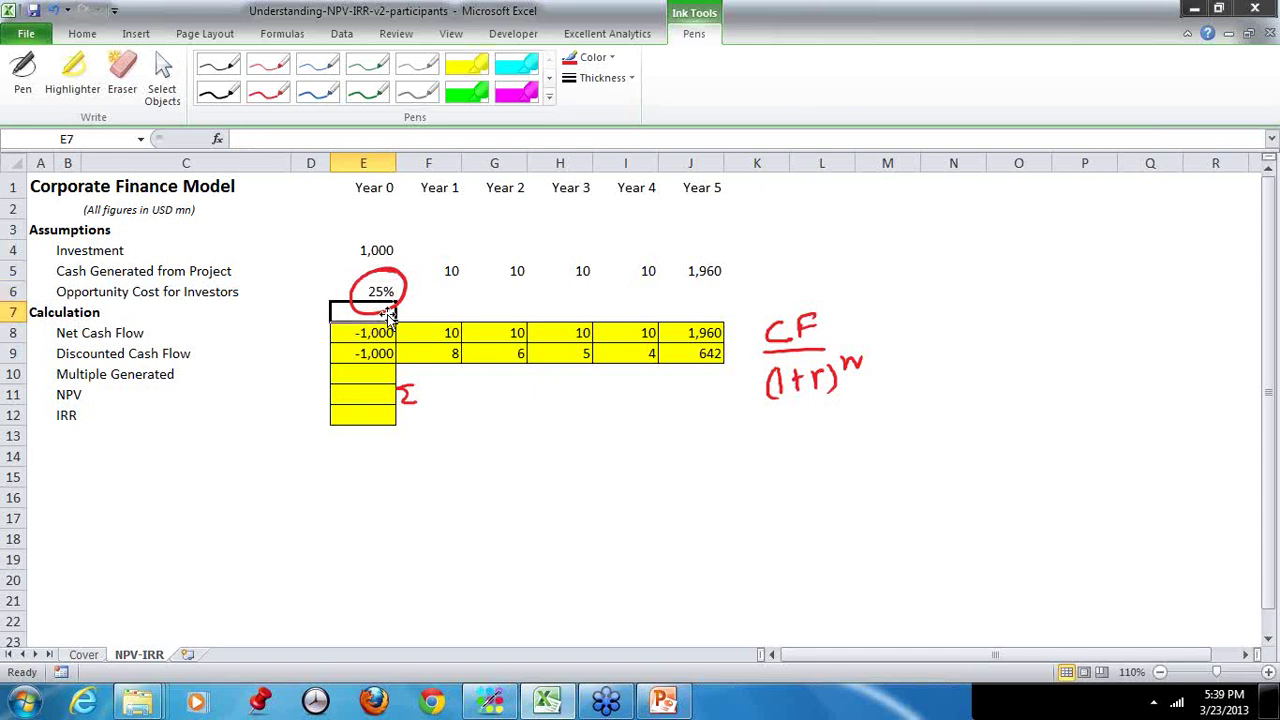
pyautogui.press('Down')
pyautogui.press('Down')
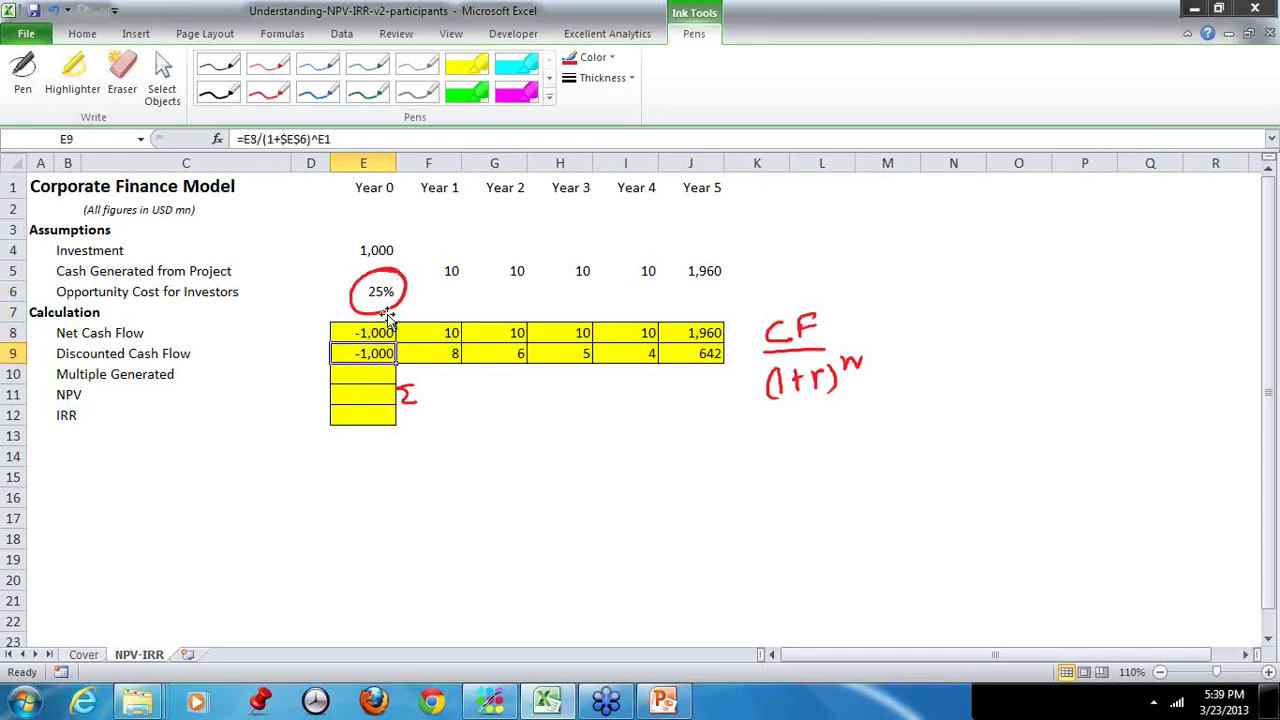
pyautogui.press('Down')
pyautogui.press('Down')
pyautogui.write('=sum(')
pyautogui.press('Up')
pyautogui.press('Up')
pyautogui.hotkey('shift', 'Right')
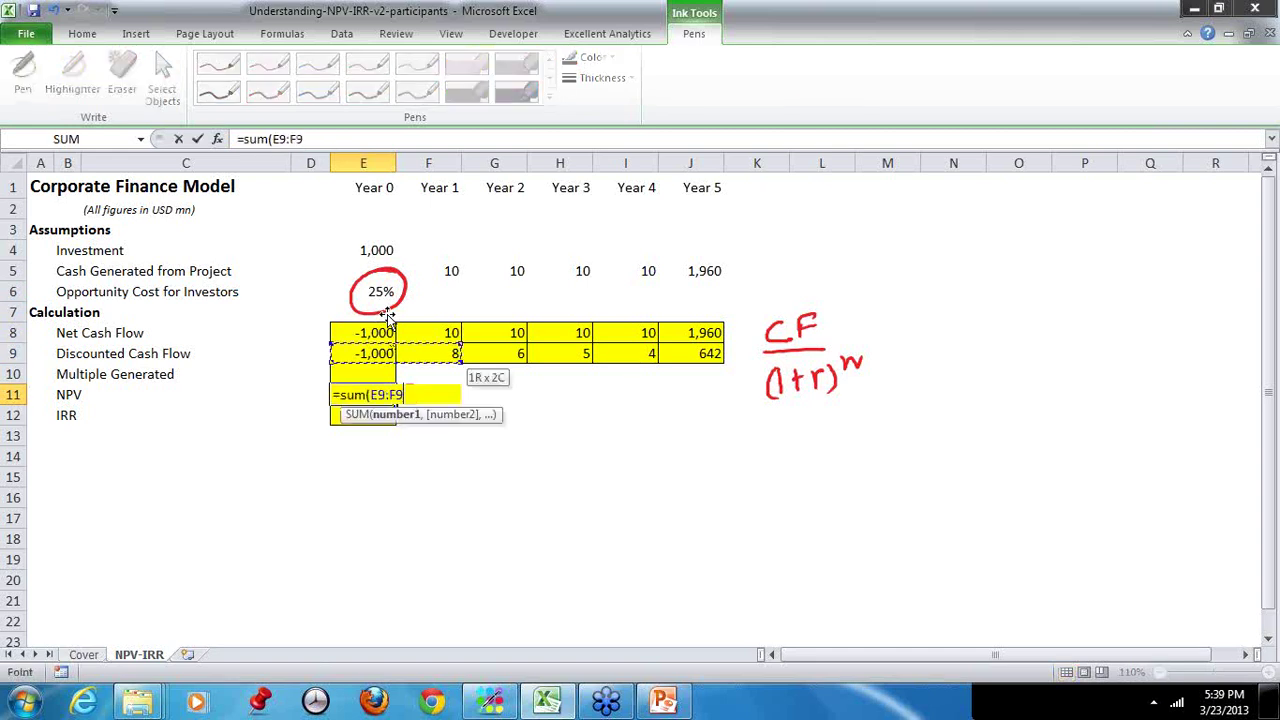
pyautogui.hotkey('shift', 'Right')
pyautogui.hotkey('shift', 'Right')
pyautogui.hotkey('shift', 'Right')
pyautogui.hotkey('shift', 'Right')
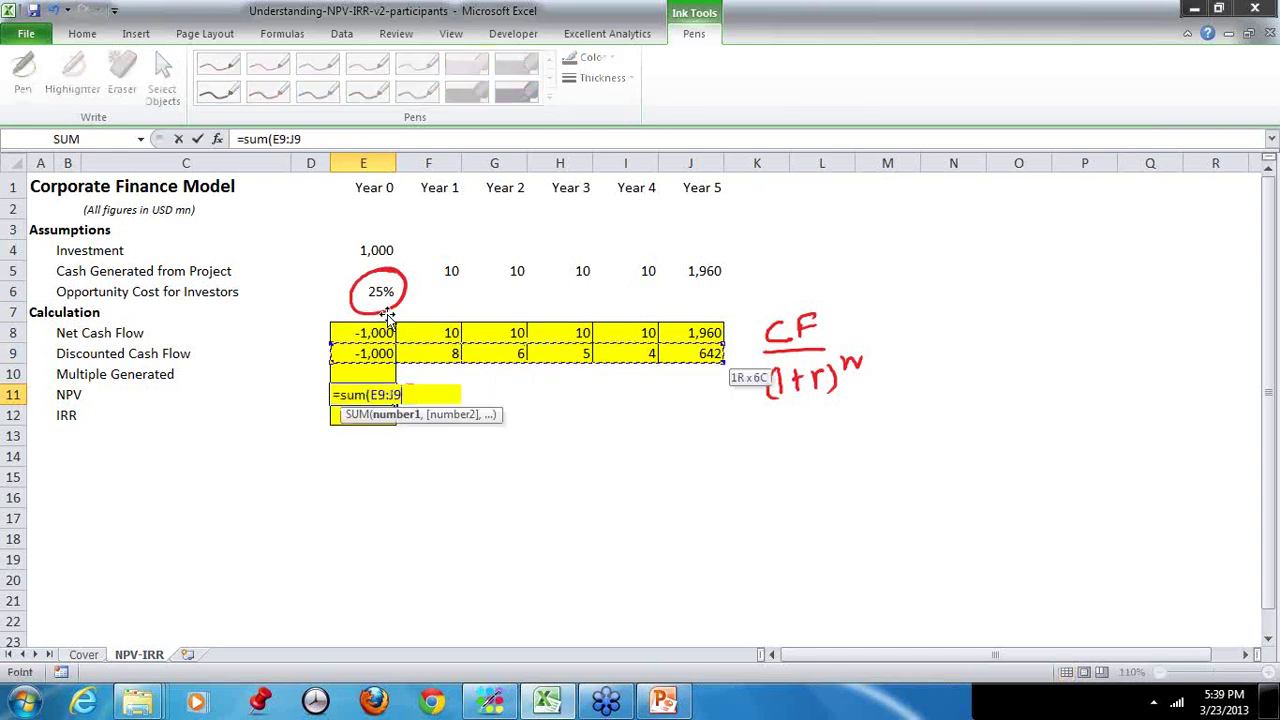
pyautogui.press('Return')
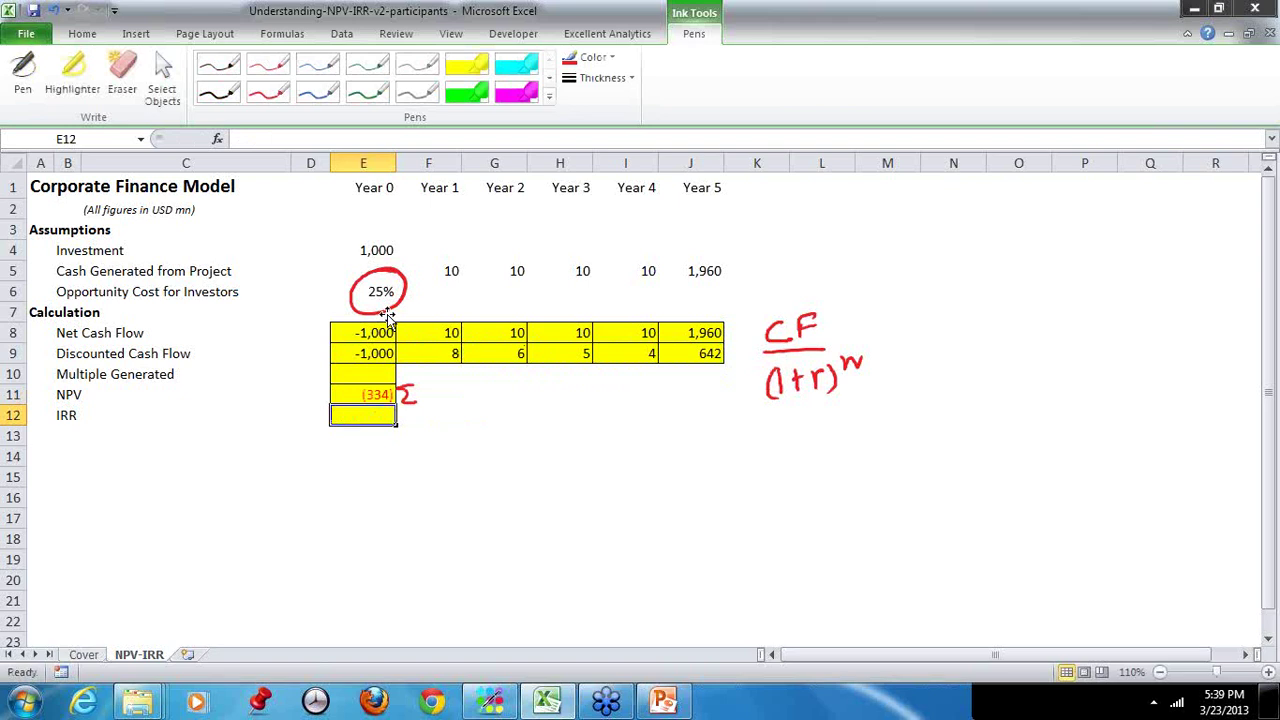
# Step: Handwrite CFi/(1+r)^n in red after the summation sign beside the NPV cell
pyautogui.click(363, 395)
pyautogui.moveTo(425, 385)
pyautogui.mouseDown()
pyautogui.moveTo(497, 402)
pyautogui.moveTo(464, 416)
pyautogui.moveTo(498, 412)
pyautogui.mouseUp()
pyautogui.moveTo(452, 428)
pyautogui.mouseDown()
pyautogui.moveTo(453, 443)
pyautogui.moveTo(488, 444)
pyautogui.mouseUp()
pyautogui.moveTo(496, 424)
pyautogui.mouseDown()
pyautogui.moveTo(500, 444)
pyautogui.moveTo(440, 448)
pyautogui.moveTo(534, 425)
pyautogui.mouseUp()
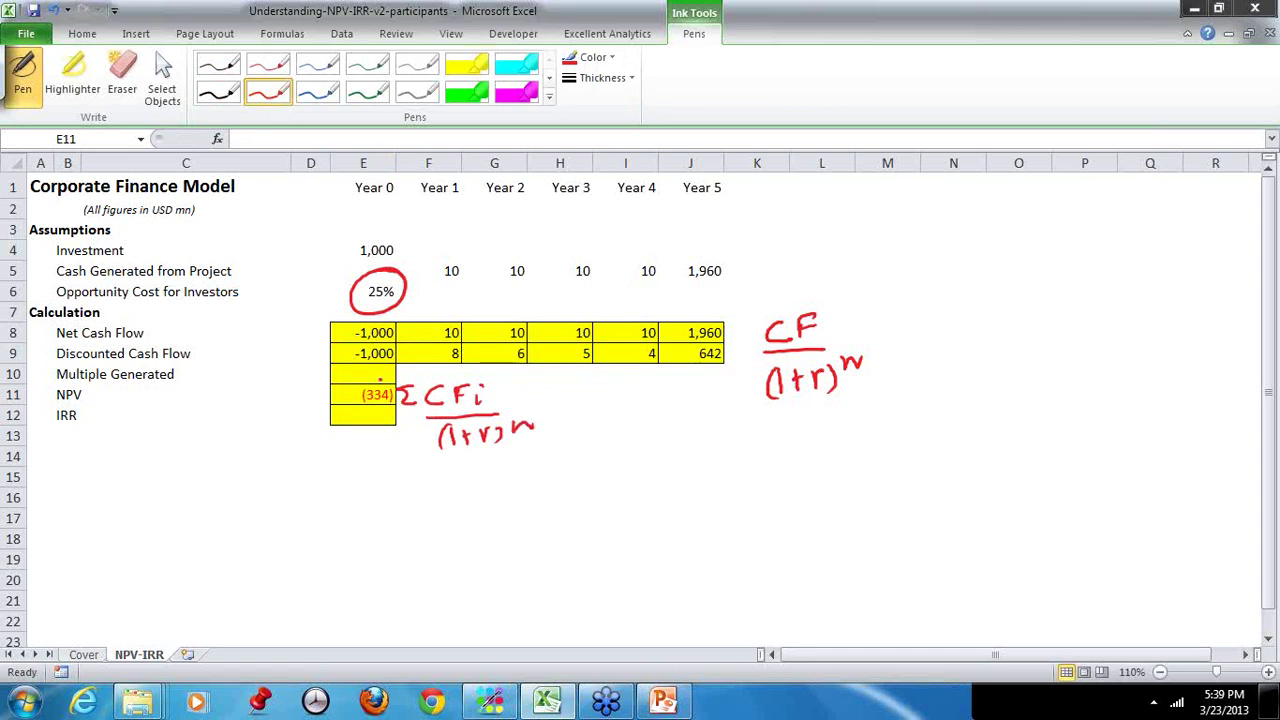
# Step: Circle the NPV value in red and draw arrows pointing to the opportunity cost percentage and the NPV
pyautogui.moveTo(400, 378)
pyautogui.mouseDown()
pyautogui.moveTo(374, 379)
pyautogui.moveTo(414, 394)
pyautogui.mouseUp()
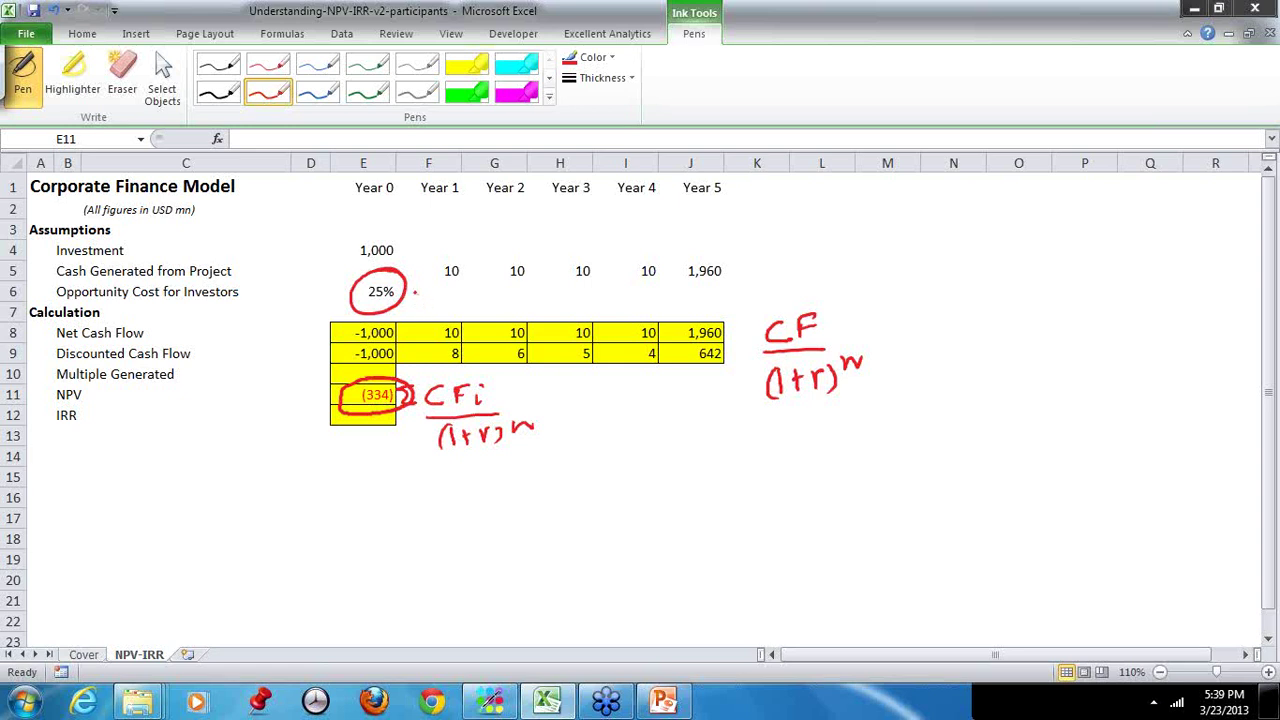
pyautogui.moveTo(413, 293); pyautogui.dragTo(452, 292)
pyautogui.moveTo(421, 284)
pyautogui.mouseDown()
pyautogui.moveTo(407, 292)
pyautogui.moveTo(422, 302)
pyautogui.mouseUp()
pyautogui.moveTo(500, 427); pyautogui.dragTo(498, 436)
pyautogui.moveTo(278, 436); pyautogui.dragTo(338, 394)
# Step: Mark r and CF in the handwritten formula, and write the notes "High r => Low NPV" and "High Cash => higher NPV" below it
pyautogui.moveTo(810, 462); pyautogui.dragTo(810, 412)
pyautogui.moveTo(613, 470); pyautogui.dragTo(760, 485)
pyautogui.moveTo(840, 292); pyautogui.dragTo(790, 290)
pyautogui.moveTo(790, 470); pyautogui.dragTo(910, 485)
pyautogui.moveTo(605, 520); pyautogui.dragTo(950, 545)
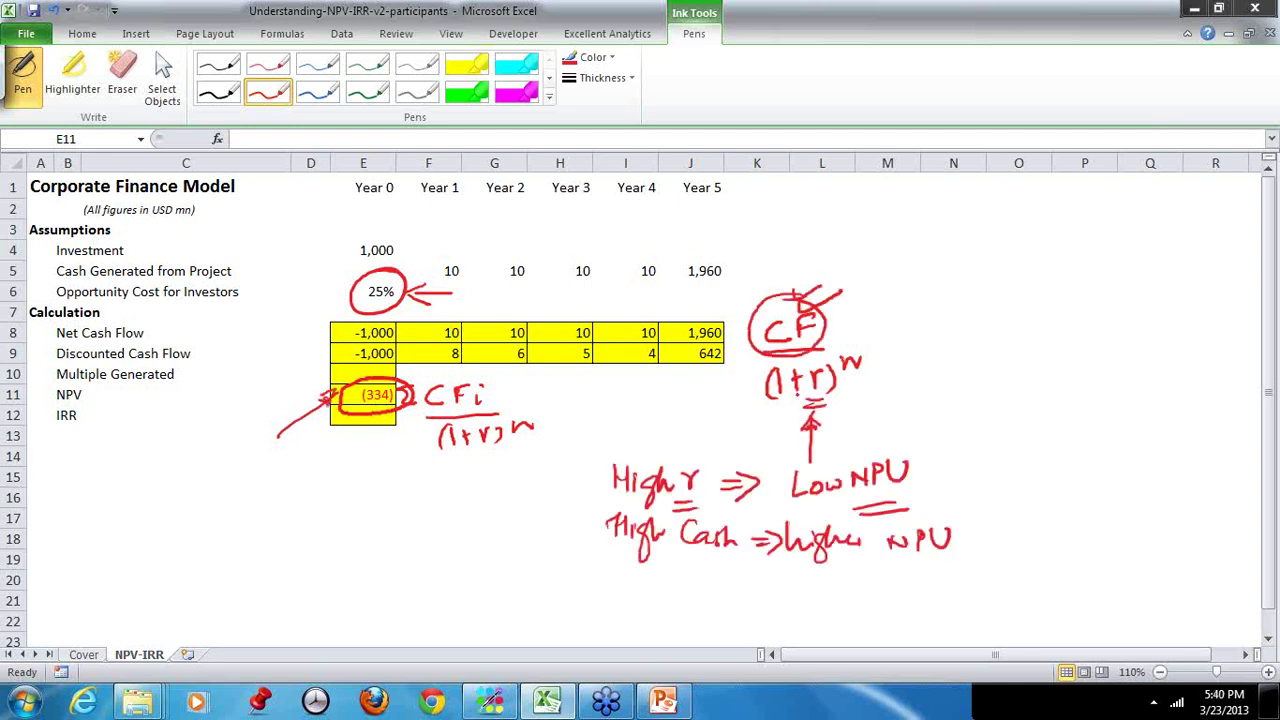
# Step: Circle and underline the exponent n in the formula, and handwrite "Earlier Cash => Better NPV" as the third note
pyautogui.moveTo(857, 351)
pyautogui.mouseDown()
pyautogui.moveTo(862, 361)
pyautogui.moveTo(838, 346)
pyautogui.moveTo(850, 383)
pyautogui.moveTo(868, 350)
pyautogui.moveTo(845, 346)
pyautogui.moveTo(886, 377)
pyautogui.mouseUp()
pyautogui.moveTo(615, 567)
pyautogui.mouseDown()
pyautogui.moveTo(601, 580)
pyautogui.moveTo(620, 593)
pyautogui.moveTo(684, 586)
pyautogui.mouseUp()
pyautogui.moveTo(703, 578)
pyautogui.mouseDown()
pyautogui.moveTo(692, 592)
pyautogui.moveTo(786, 582)
pyautogui.mouseUp()
pyautogui.moveTo(774, 589); pyautogui.dragTo(790, 589)
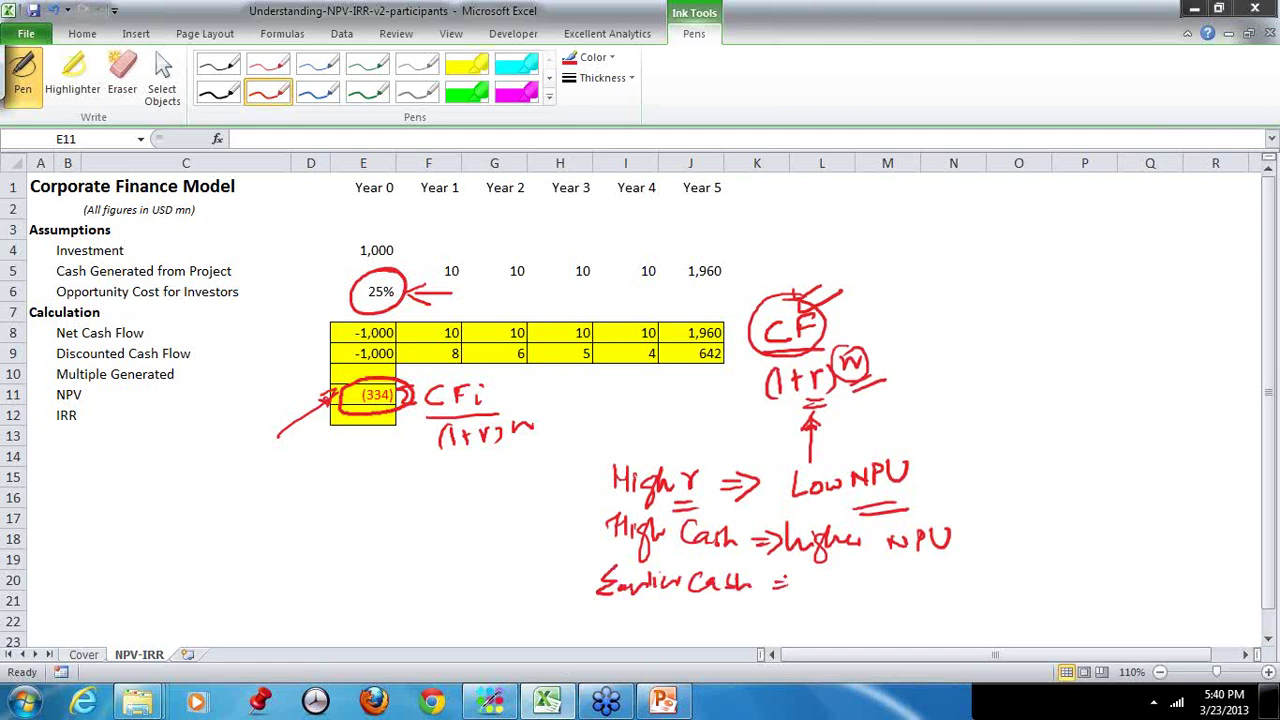
pyautogui.moveTo(790, 576)
pyautogui.mouseDown()
pyautogui.moveTo(794, 596)
pyautogui.moveTo(902, 588)
pyautogui.mouseUp()
pyautogui.moveTo(912, 590); pyautogui.dragTo(968, 568)
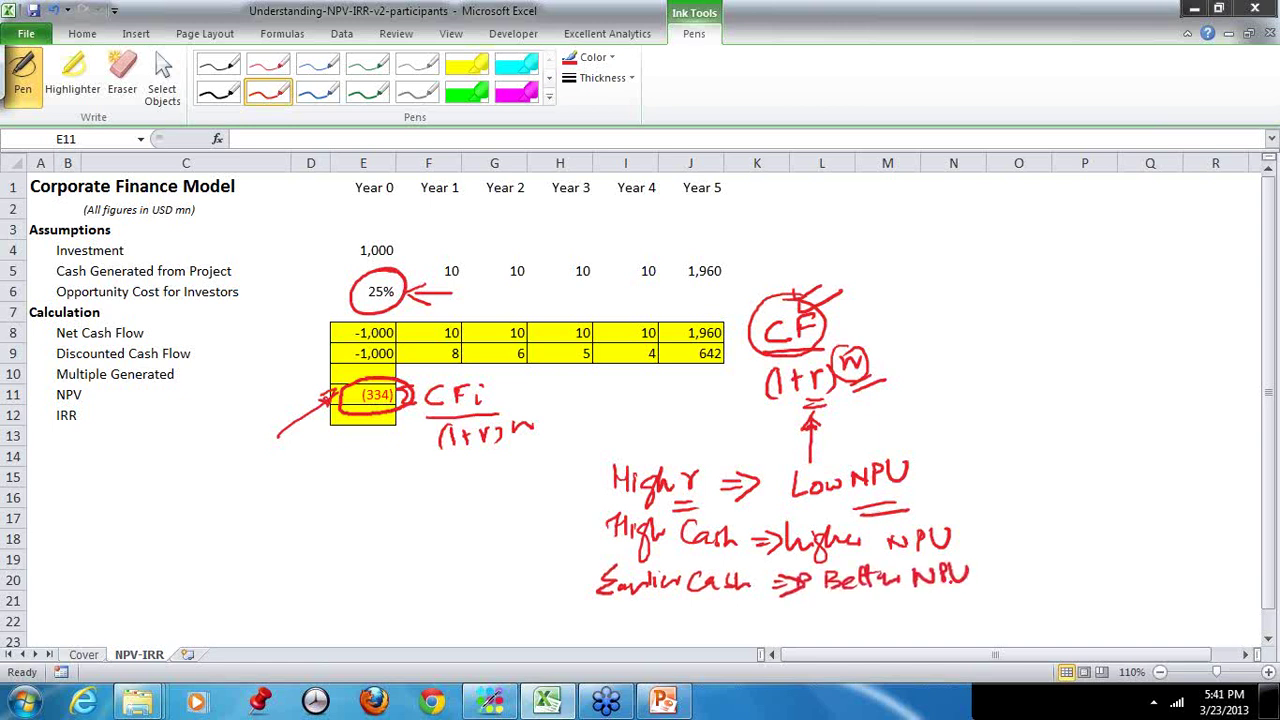
# Step: Mark CF, r and n in the formula with red ticks, tick the third note, and underline its words "Earlier" and "Better"
pyautogui.moveTo(788, 278); pyautogui.dragTo(838, 272)
pyautogui.moveTo(826, 398)
pyautogui.mouseDown()
pyautogui.moveTo(834, 410)
pyautogui.moveTo(850, 396)
pyautogui.mouseUp()
pyautogui.moveTo(570, 582); pyautogui.dragTo(596, 570)
pyautogui.moveTo(615, 604); pyautogui.dragTo(660, 600)
pyautogui.moveTo(820, 596); pyautogui.dragTo(858, 592)
pyautogui.moveTo(870, 350); pyautogui.dragTo(922, 330)
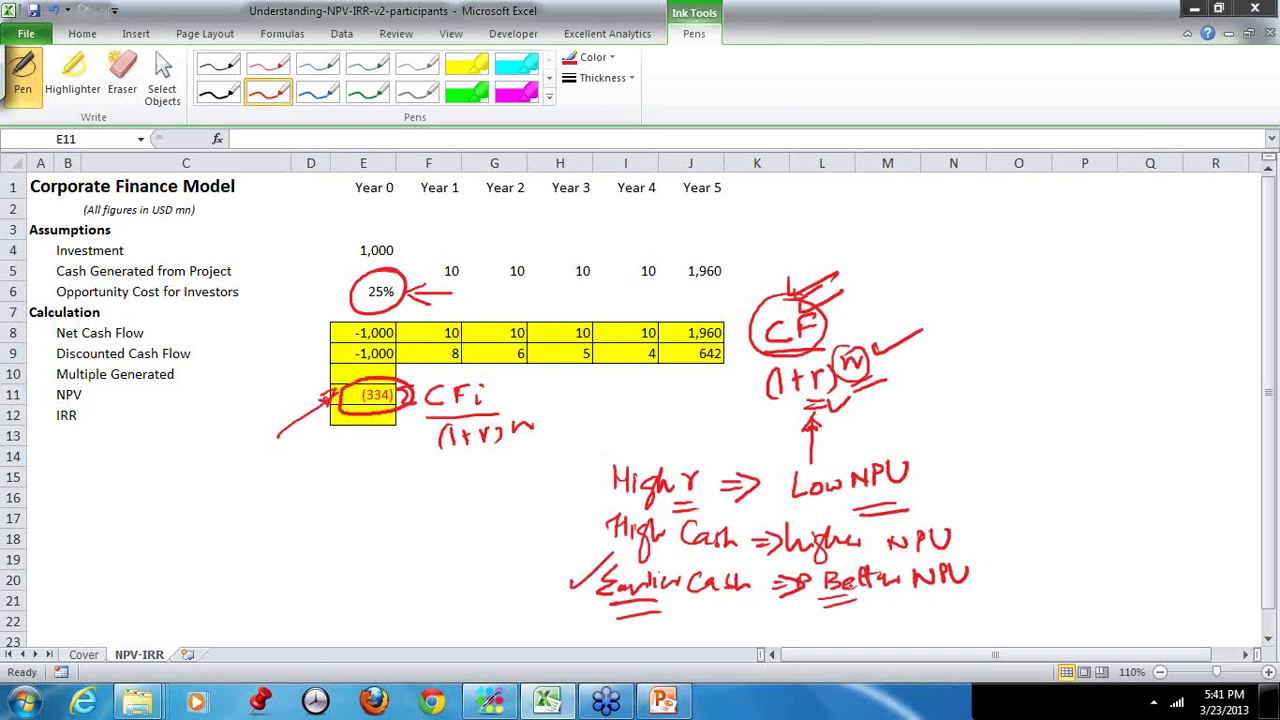
# Step: Strike out "Better" in the third note, write "higher" below it, and draw a bracket alongside all three notes
pyautogui.moveTo(824, 579)
pyautogui.mouseDown()
pyautogui.moveTo(884, 575)
pyautogui.moveTo(886, 586)
pyautogui.mouseUp()
pyautogui.moveTo(862, 602); pyautogui.dragTo(878, 618)
pyautogui.moveTo(872, 608); pyautogui.dragTo(936, 606)
pyautogui.moveTo(574, 469); pyautogui.dragTo(612, 462)
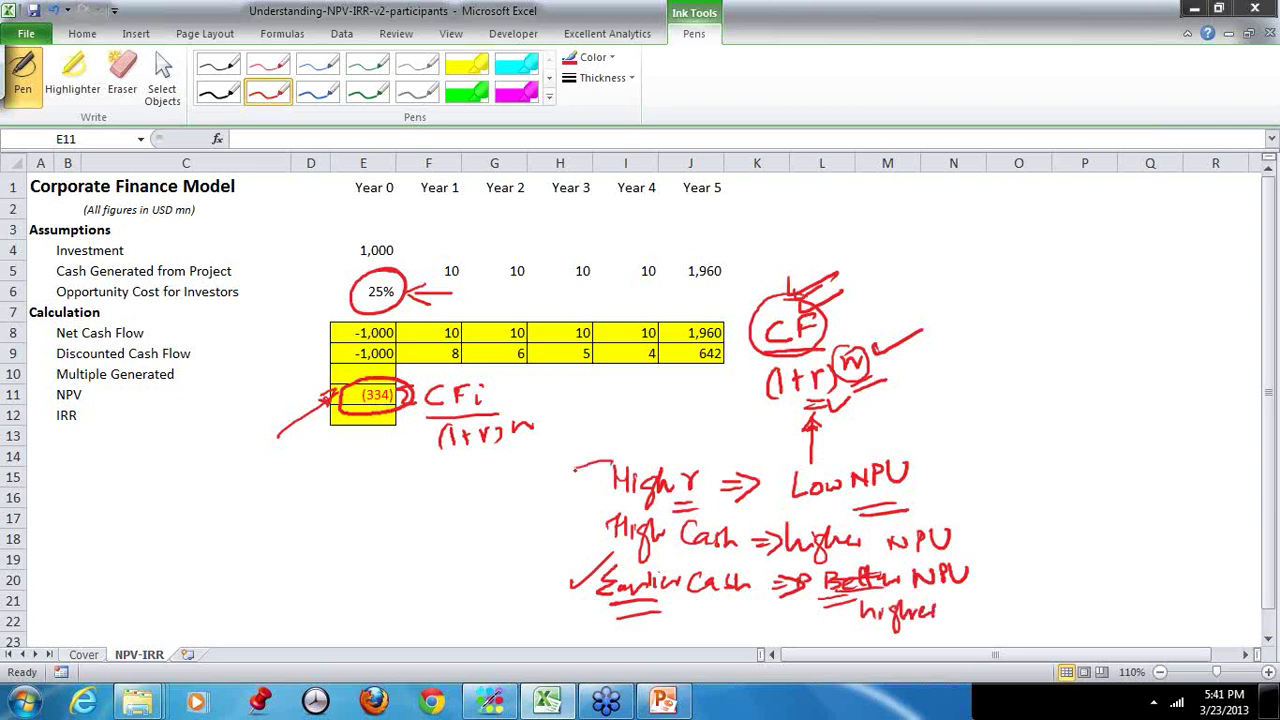
pyautogui.moveTo(576, 466); pyautogui.dragTo(612, 618)
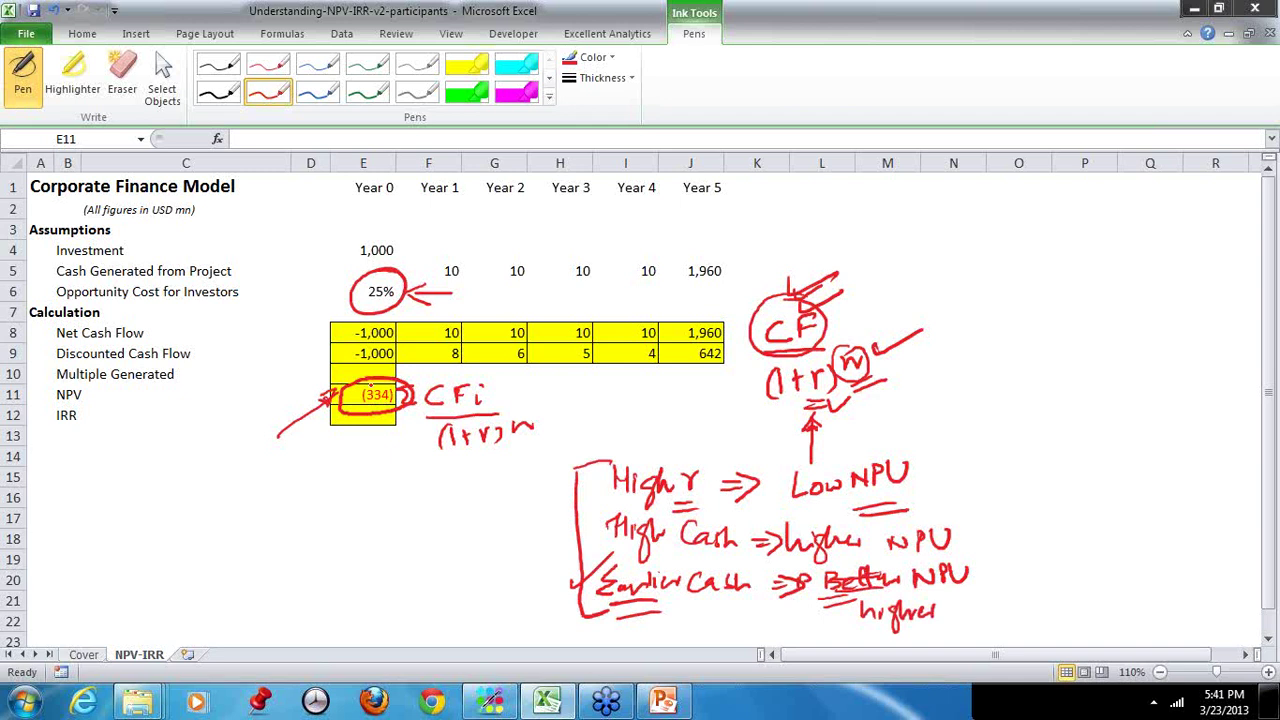
pyautogui.press('Escape')
# Step: Begin the Multiple Generated formula in E10 with =-SUMIF(E8:J8, ">0", E8:J8) to total the positive net cash flows
pyautogui.click(371, 372)
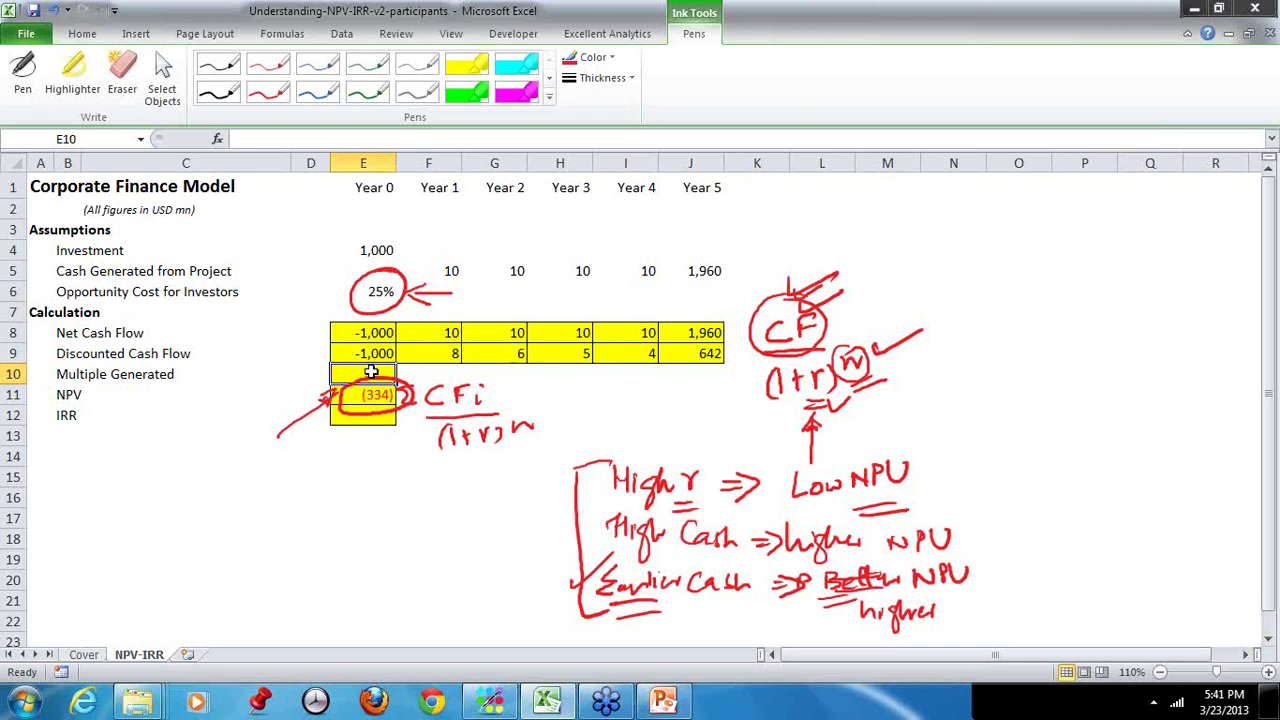
pyautogui.write('=sum(E8:J8')
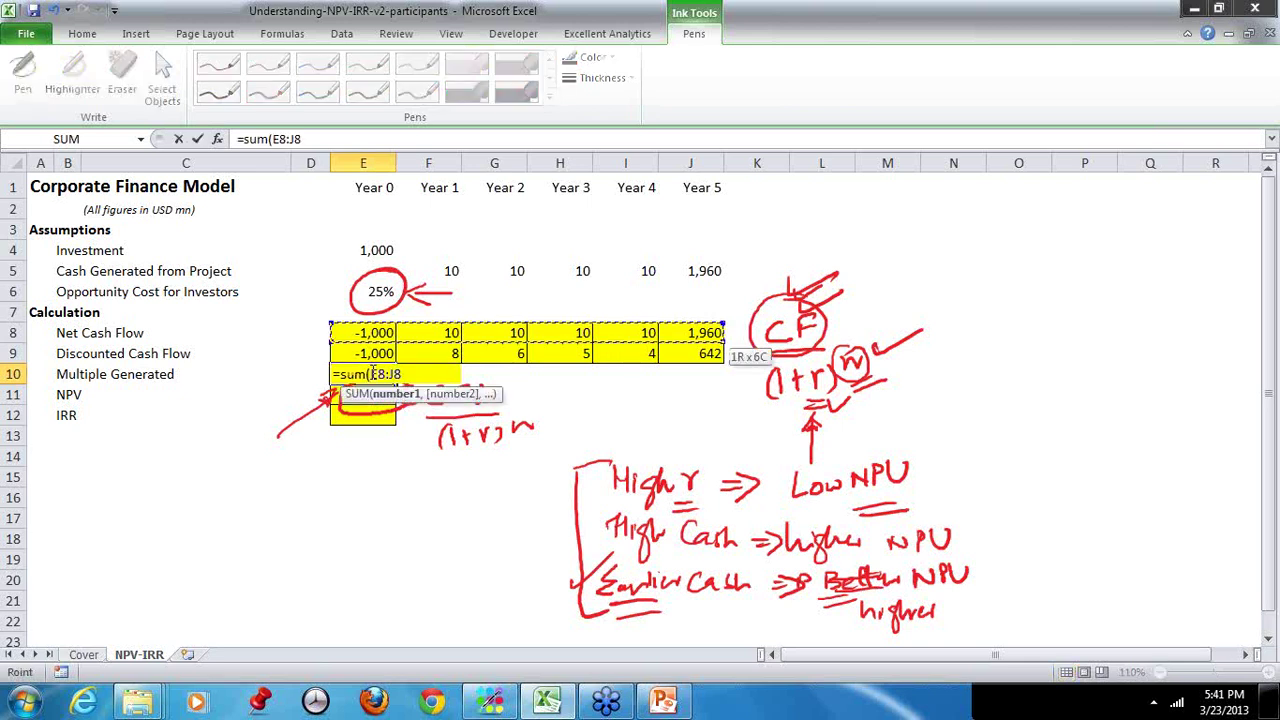
pyautogui.press('Escape')
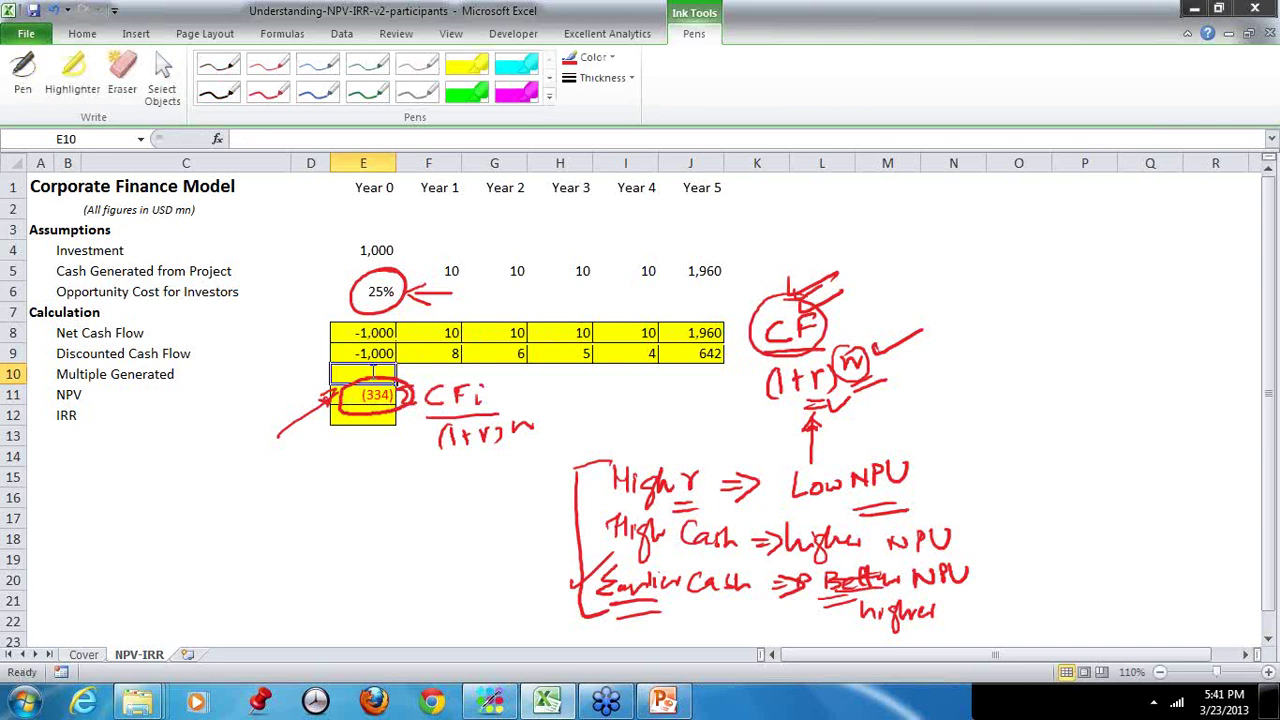
pyautogui.write('=sumif(E8:J8')
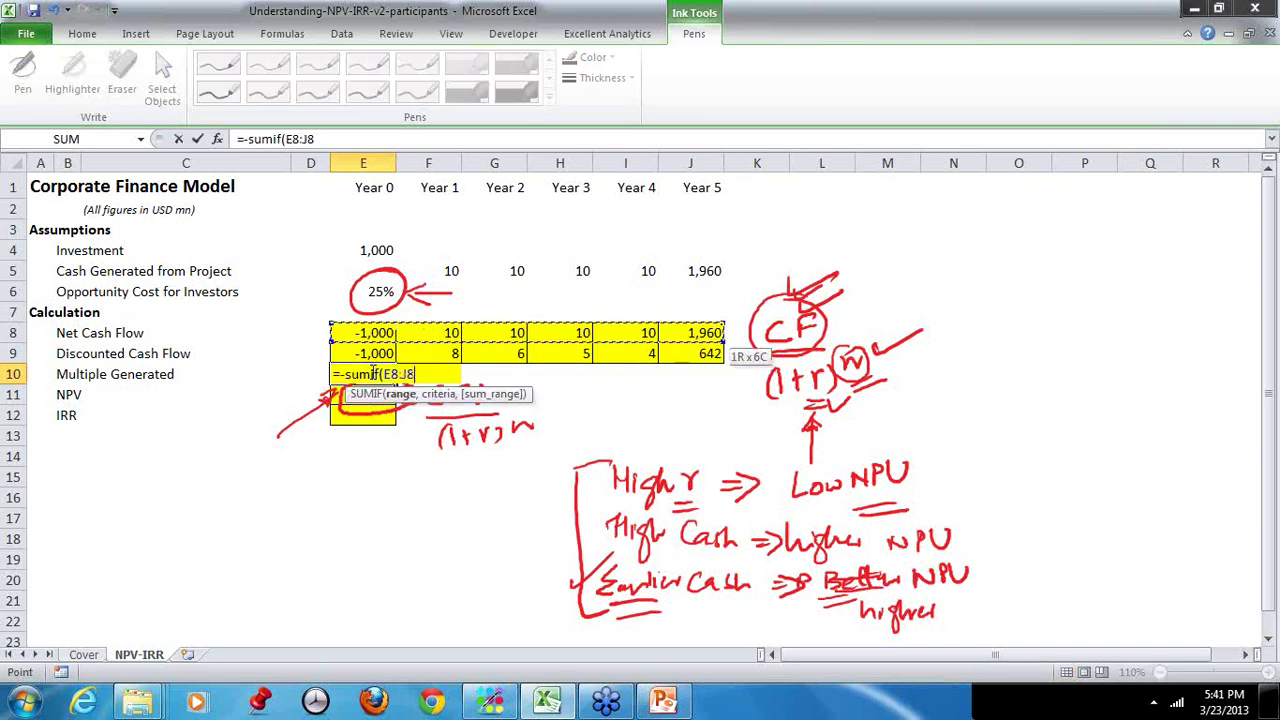
pyautogui.write(', ">0')
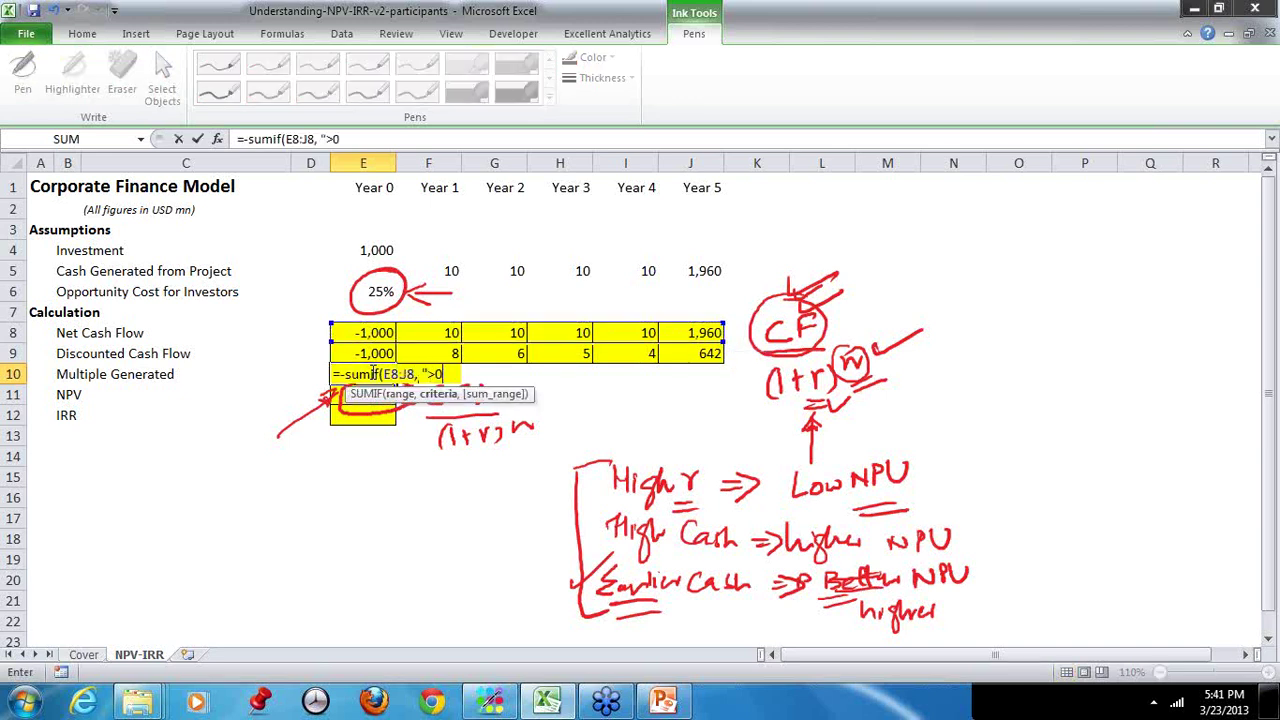
pyautogui.write('",')
pyautogui.press('Up')
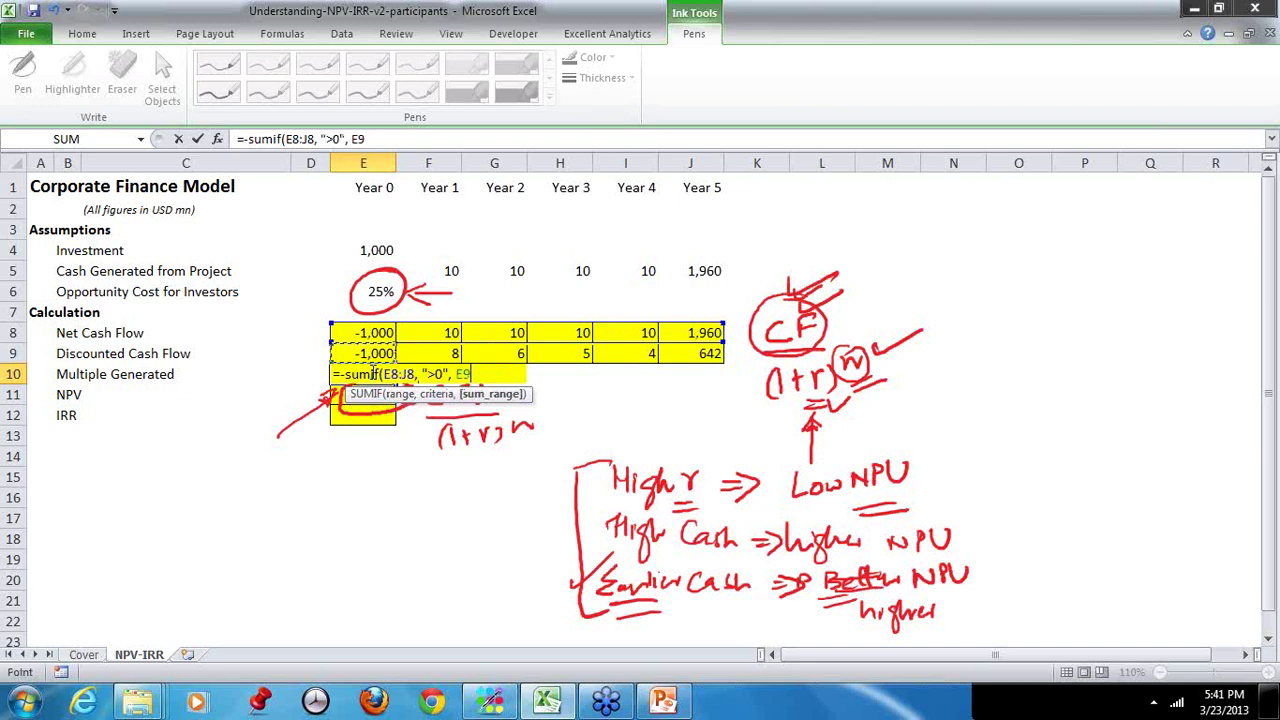
pyautogui.press('Up')
pyautogui.hotkey('shift', 'Right')
pyautogui.hotkey('shift', 'Right')
pyautogui.hotkey('shift', 'Right')
pyautogui.hotkey('shift', 'Right')
pyautogui.hotkey('shift', 'Right')
# Step: Complete the E10 formula by dividing by a SUMIF over E8:J8 with the criterion "<0" for the negative cash flows
pyautogui.write(')/')
pyautogui.write('sumif(E8:J8,')
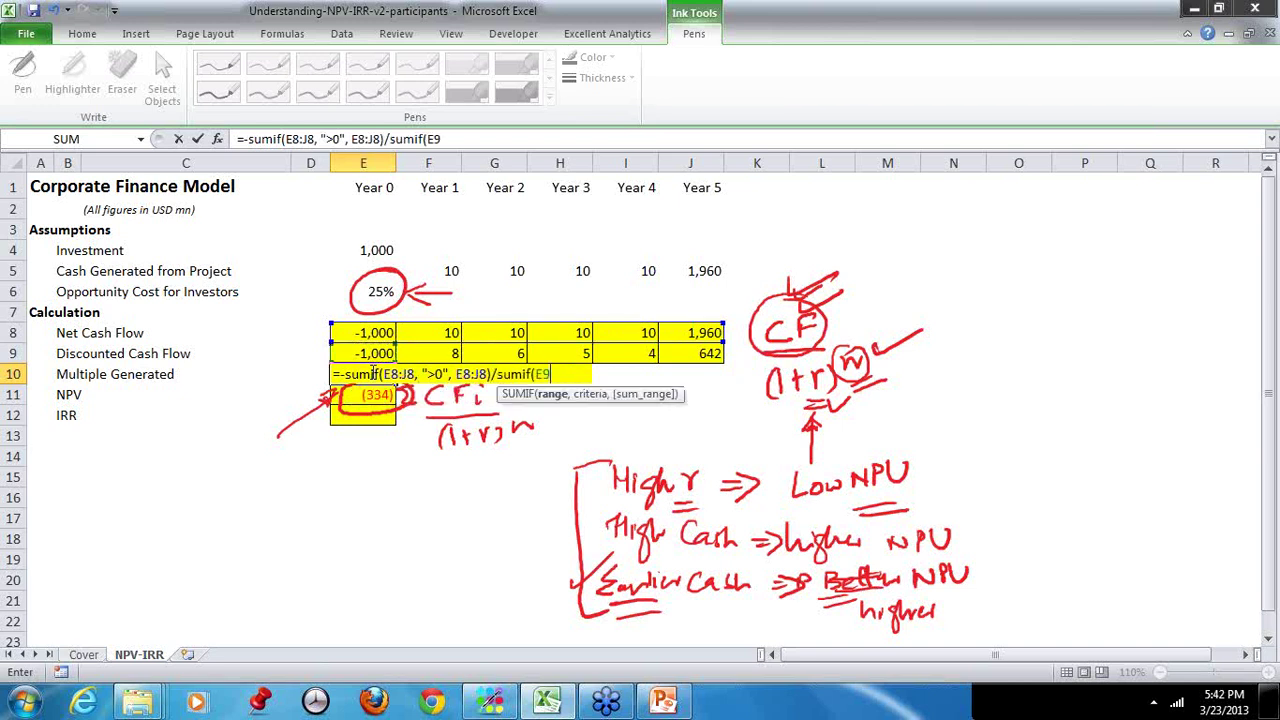
pyautogui.write(' "')
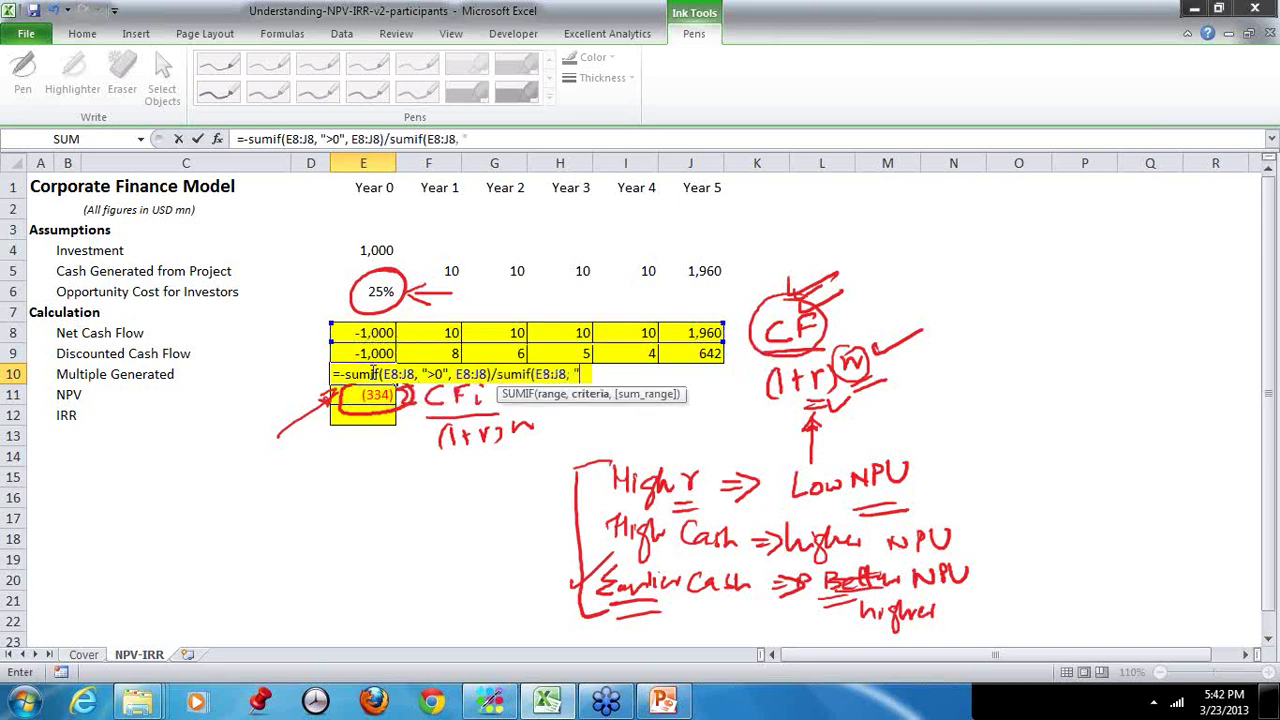
pyautogui.write('<0"')
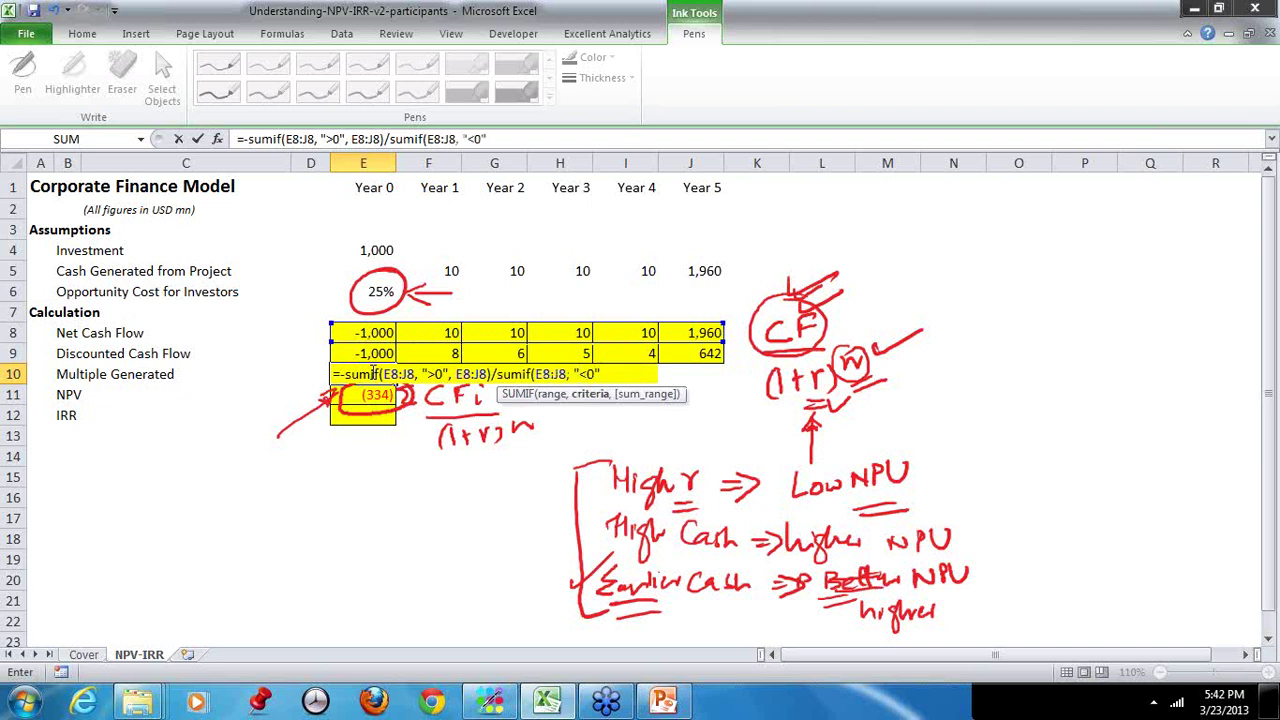
pyautogui.write(',')
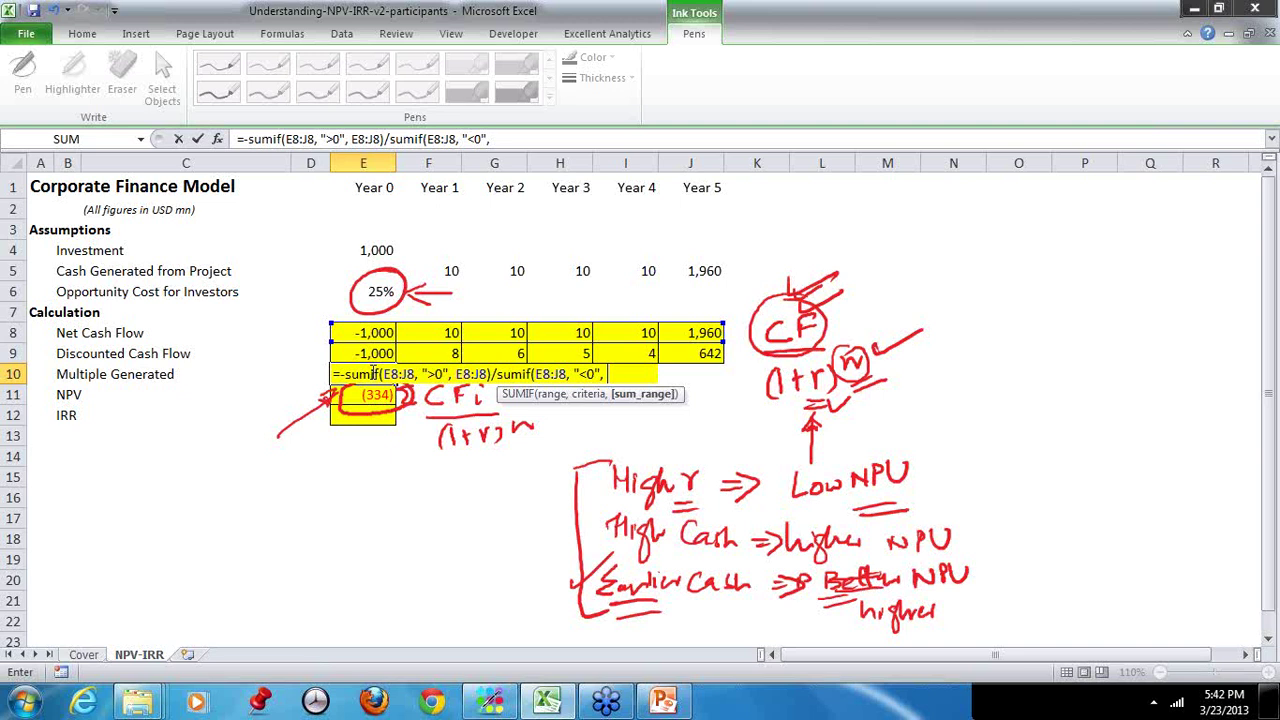
pyautogui.press('Up')
pyautogui.press('Up')
pyautogui.press('Up')
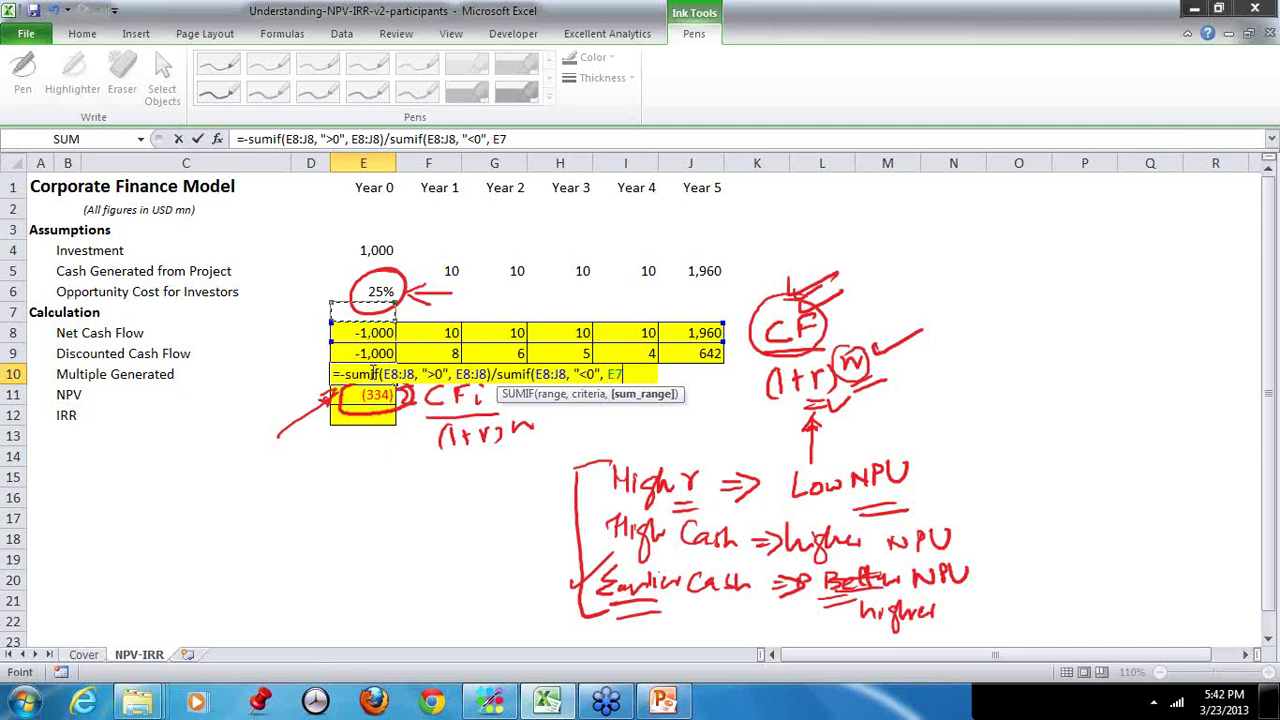
pyautogui.click(374, 378)
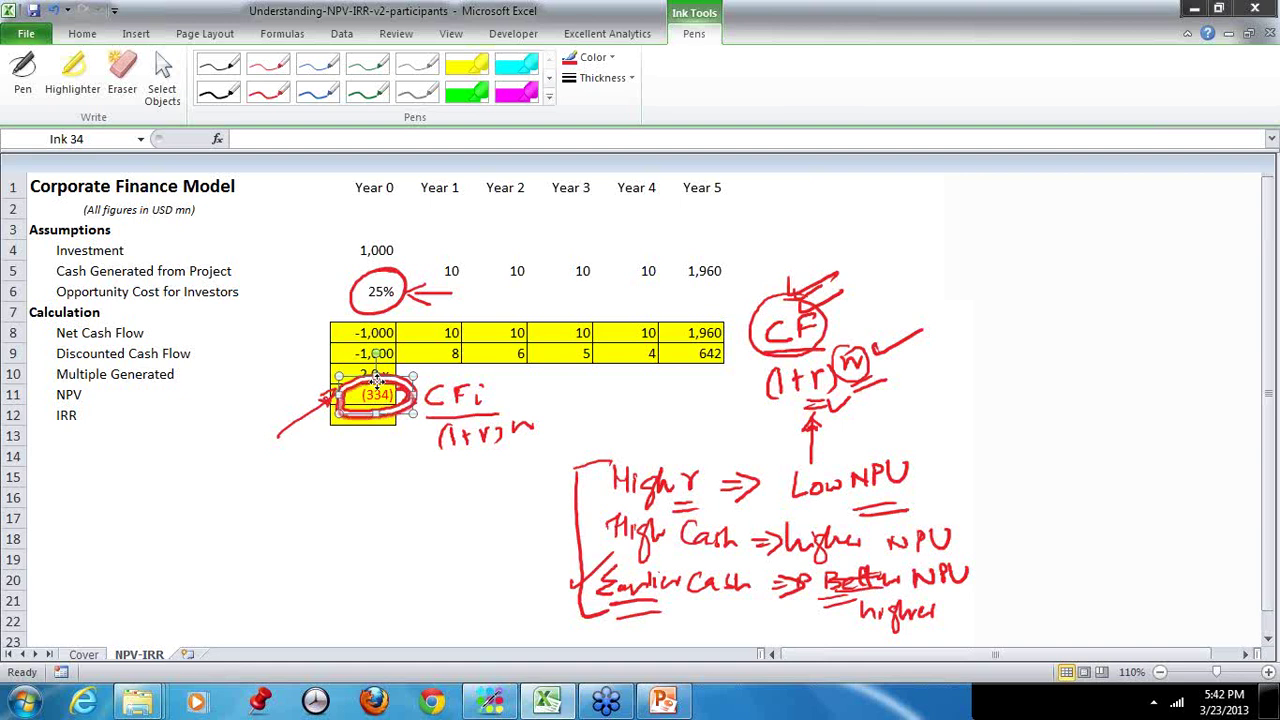
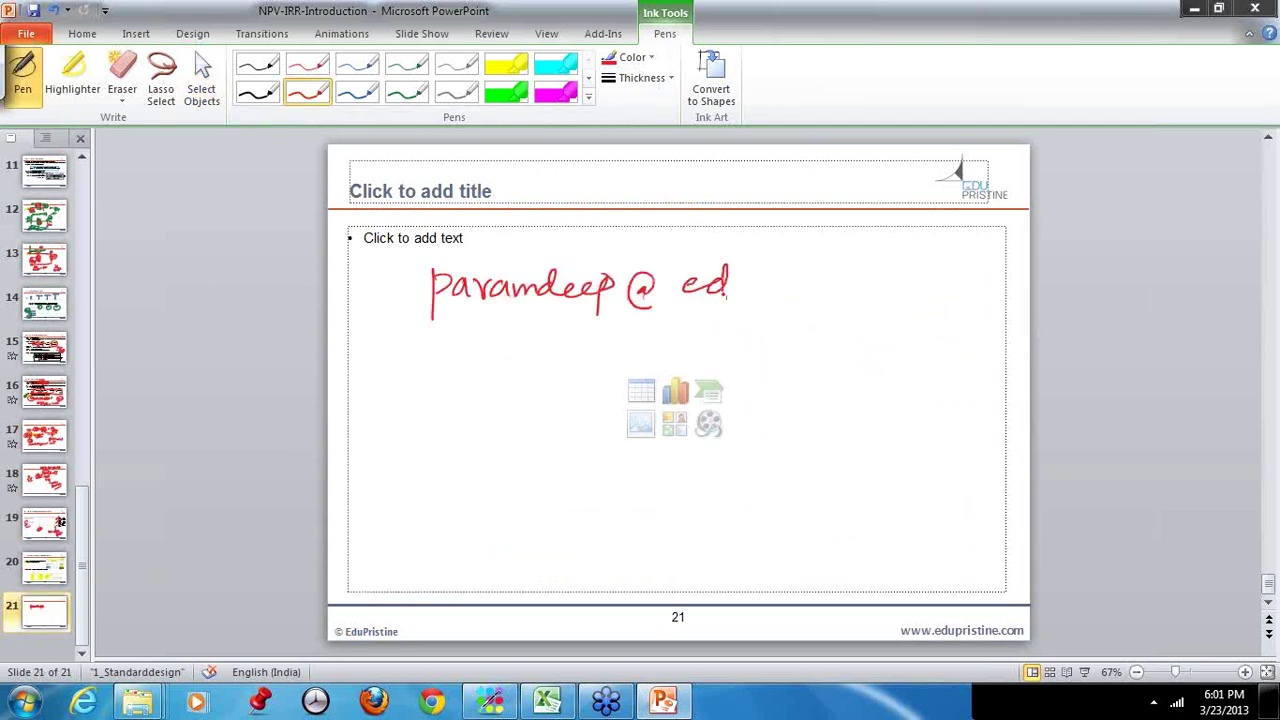
# Step: Finish handwriting the first contact's e-mail address in red on slide 21
pyautogui.moveTo(731, 283); pyautogui.dragTo(818, 282)
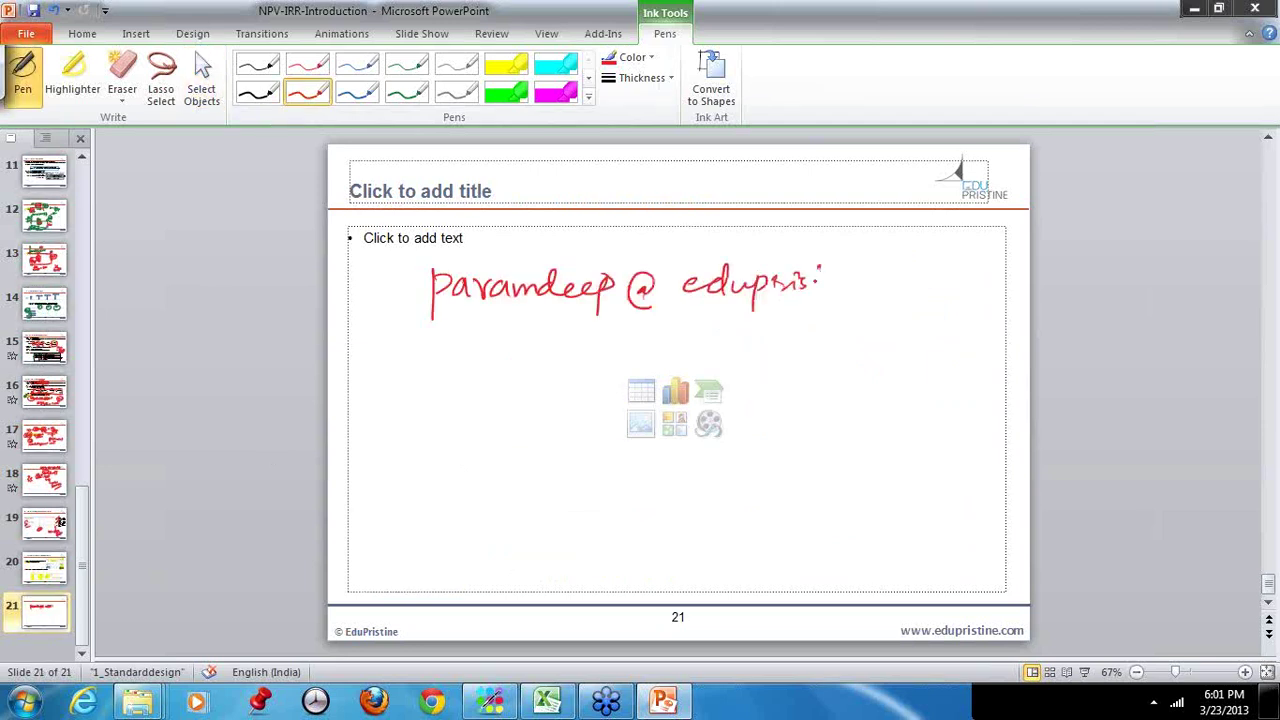
pyautogui.moveTo(812, 265)
pyautogui.mouseDown()
pyautogui.moveTo(816, 290)
pyautogui.moveTo(868, 283)
pyautogui.mouseUp()
pyautogui.moveTo(862, 280); pyautogui.dragTo(872, 288)
pyautogui.moveTo(904, 278); pyautogui.dragTo(902, 289)
pyautogui.moveTo(916, 280); pyautogui.dragTo(918, 282)
pyautogui.moveTo(932, 289); pyautogui.dragTo(958, 288)
# Step: Handwrite the second contact's e-mail address in red below the first one on slide 21
pyautogui.moveTo(428, 344); pyautogui.dragTo(452, 365)
pyautogui.click(483, 362)
pyautogui.moveTo(470, 352); pyautogui.dragTo(512, 365)
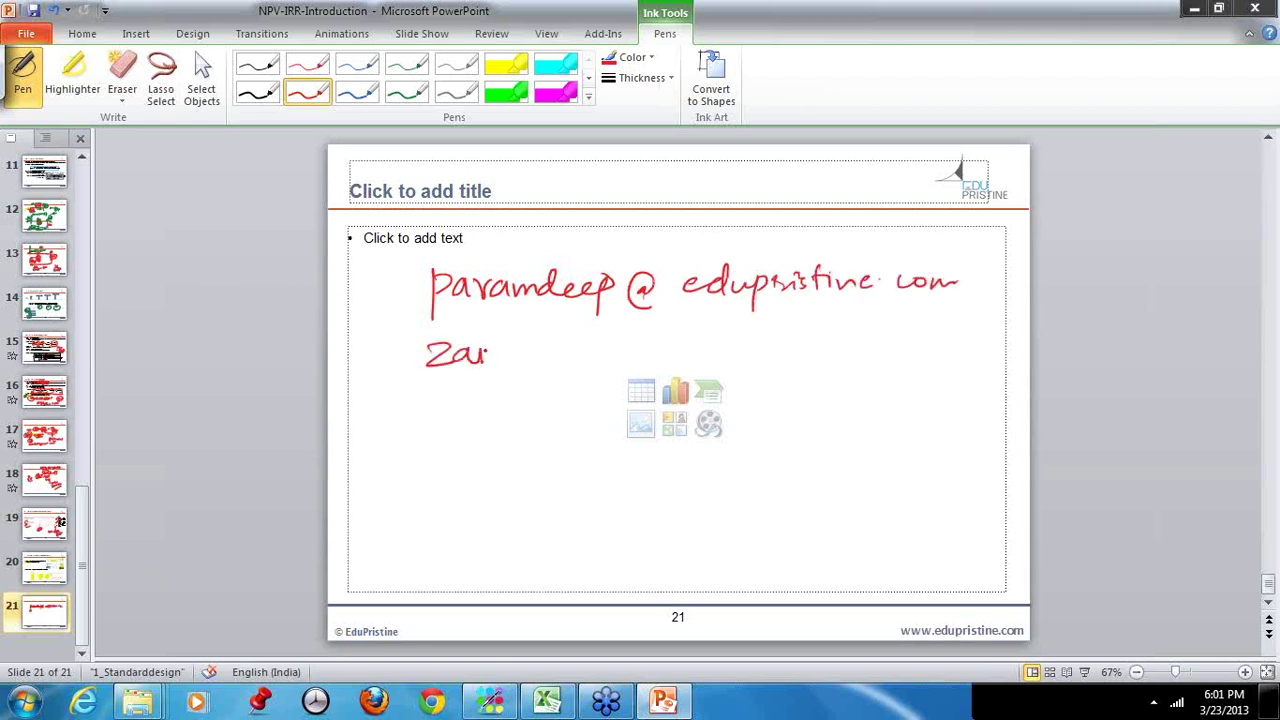
pyautogui.click(486, 346)
pyautogui.moveTo(515, 355); pyautogui.dragTo(530, 365)
pyautogui.moveTo(533, 335); pyautogui.dragTo(537, 365)
pyautogui.moveTo(552, 345); pyautogui.dragTo(570, 365)
pyautogui.moveTo(650, 355); pyautogui.dragTo(648, 378)
pyautogui.click(691, 350)
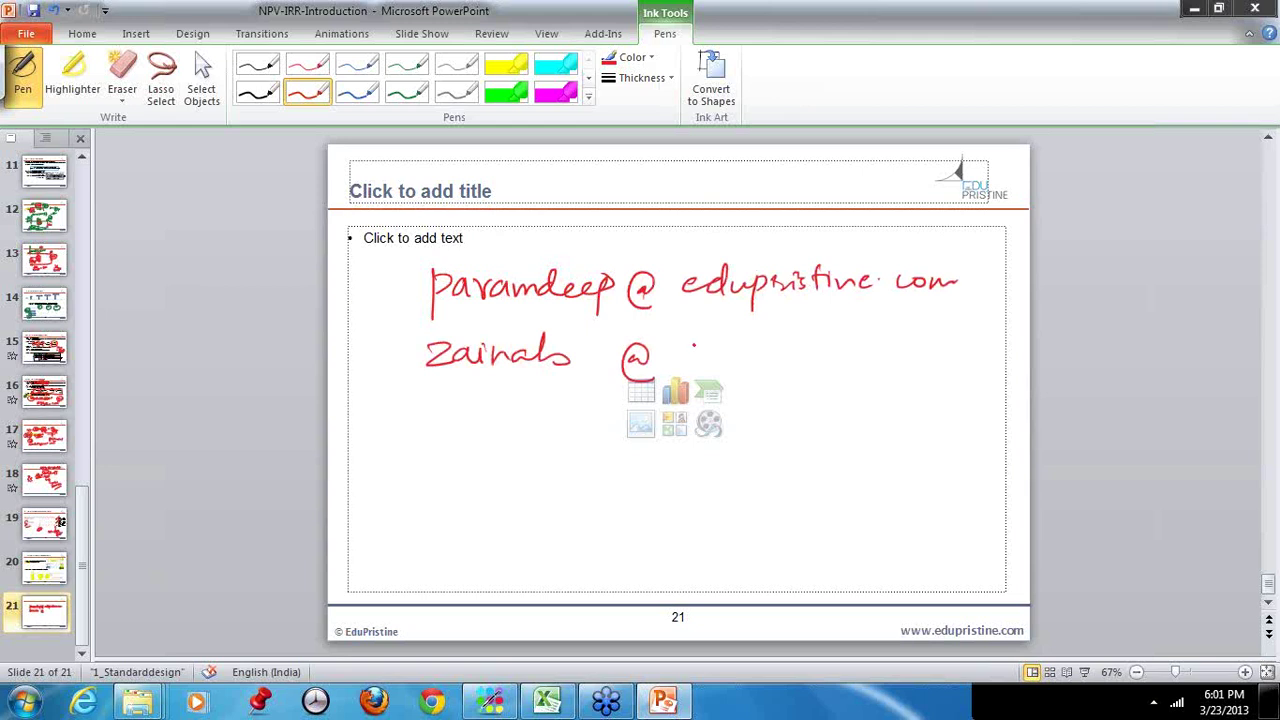
pyautogui.moveTo(682, 346)
pyautogui.mouseDown()
pyautogui.moveTo(684, 370)
pyautogui.moveTo(726, 360)
pyautogui.mouseUp()
pyautogui.moveTo(733, 346); pyautogui.dragTo(748, 346)
pyautogui.moveTo(753, 370)
pyautogui.mouseDown()
pyautogui.moveTo(768, 350)
pyautogui.moveTo(790, 370)
pyautogui.mouseUp()
pyautogui.moveTo(824, 346); pyautogui.dragTo(808, 368)
pyautogui.moveTo(831, 341)
pyautogui.mouseDown()
pyautogui.moveTo(850, 341)
pyautogui.moveTo(835, 366)
pyautogui.moveTo(880, 344)
pyautogui.moveTo(902, 364)
pyautogui.moveTo(954, 352)
pyautogui.mouseUp()
pyautogui.click(912, 350)
pyautogui.moveTo(958, 346); pyautogui.dragTo(985, 358)
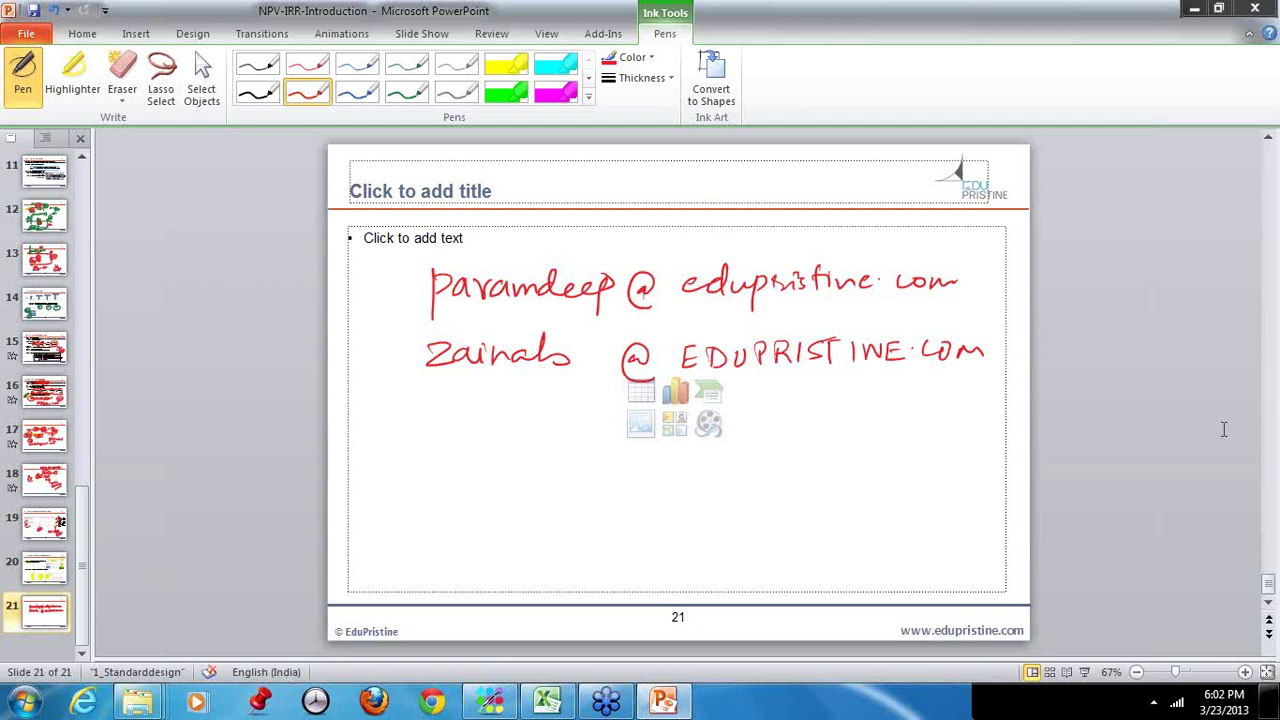
# Step: Switch to the Excel workbook and insert a new worksheet after NPV-IRR
pyautogui.hotkey('alt', 'Tab')
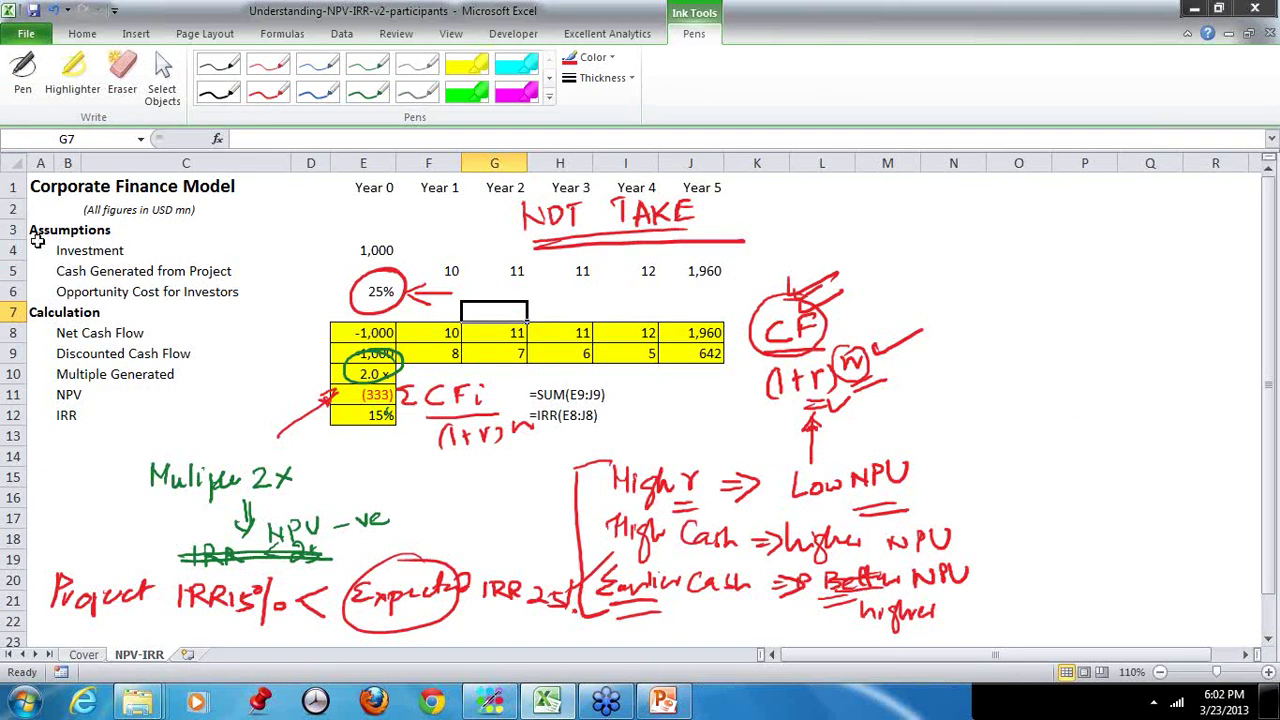
pyautogui.click(187, 655)
pyautogui.press('Right')
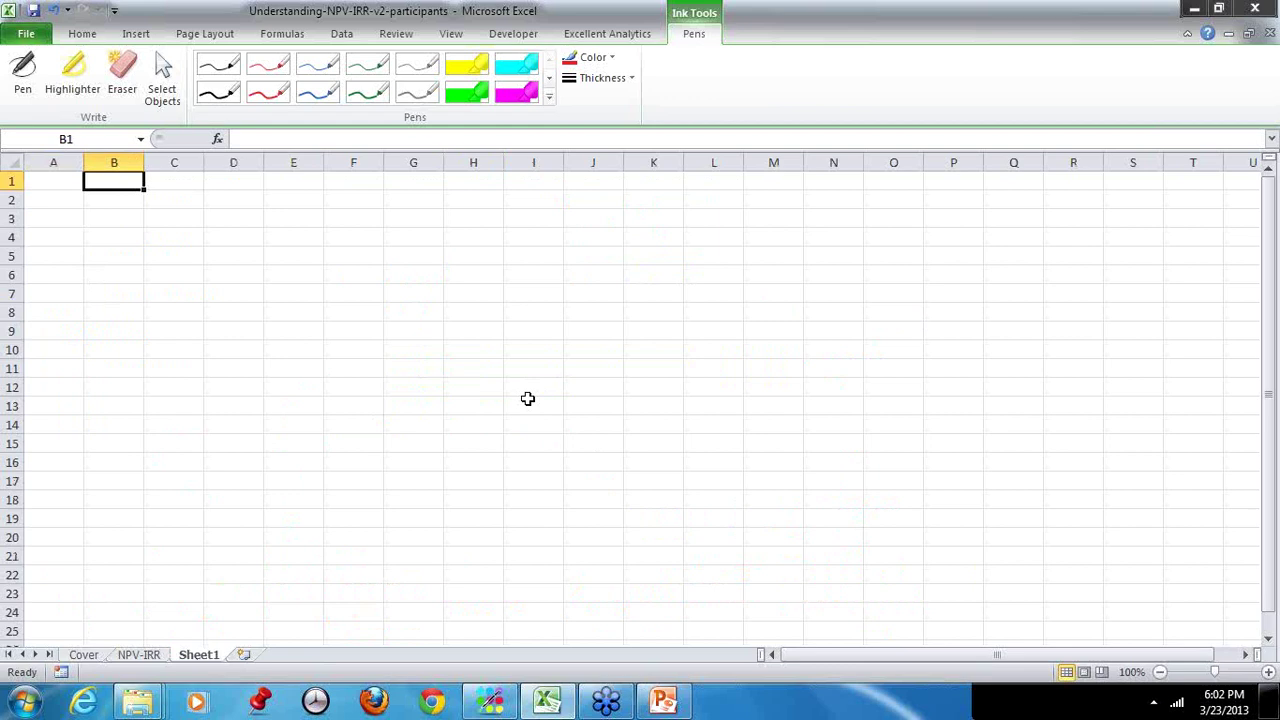
# Step: Enter the dates 1 Jan 10, 1 Jan 2011, 31 Mar 2012 and 1 Sep 2013 in B1:E1
pyautogui.write('1 Jan 10')
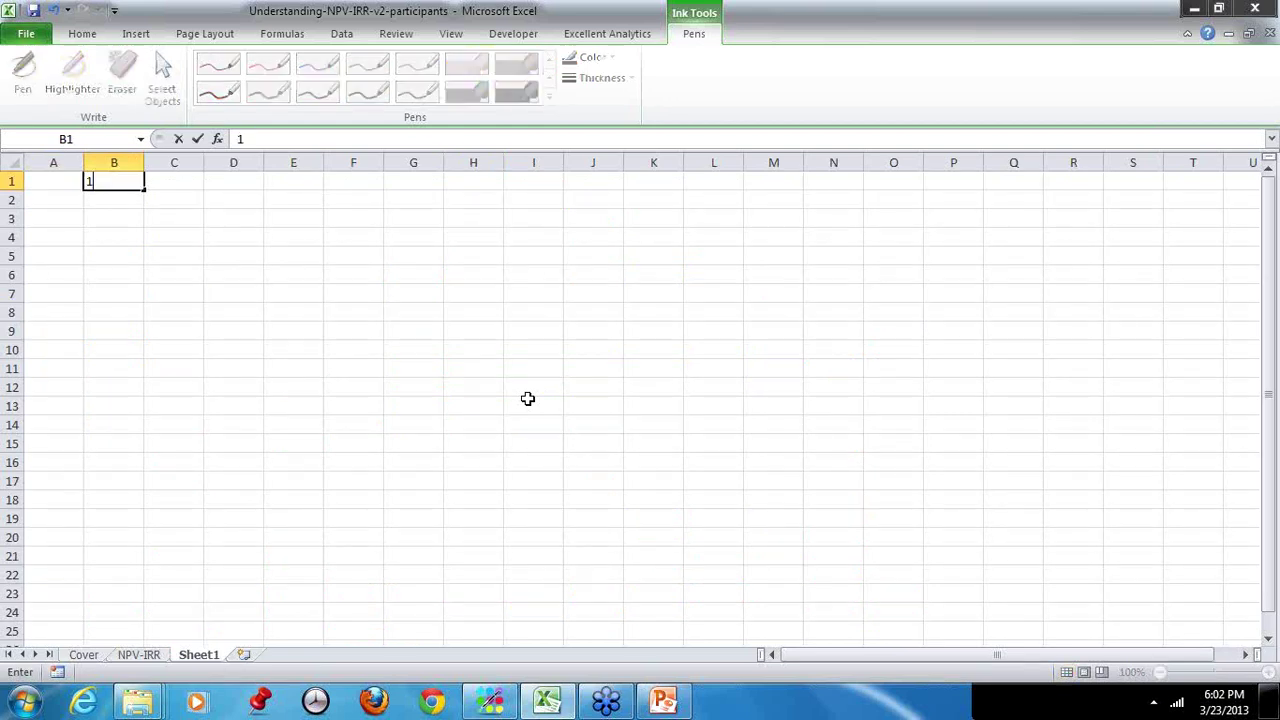
pyautogui.press('Tab')
pyautogui.write('1 Jan 2011')
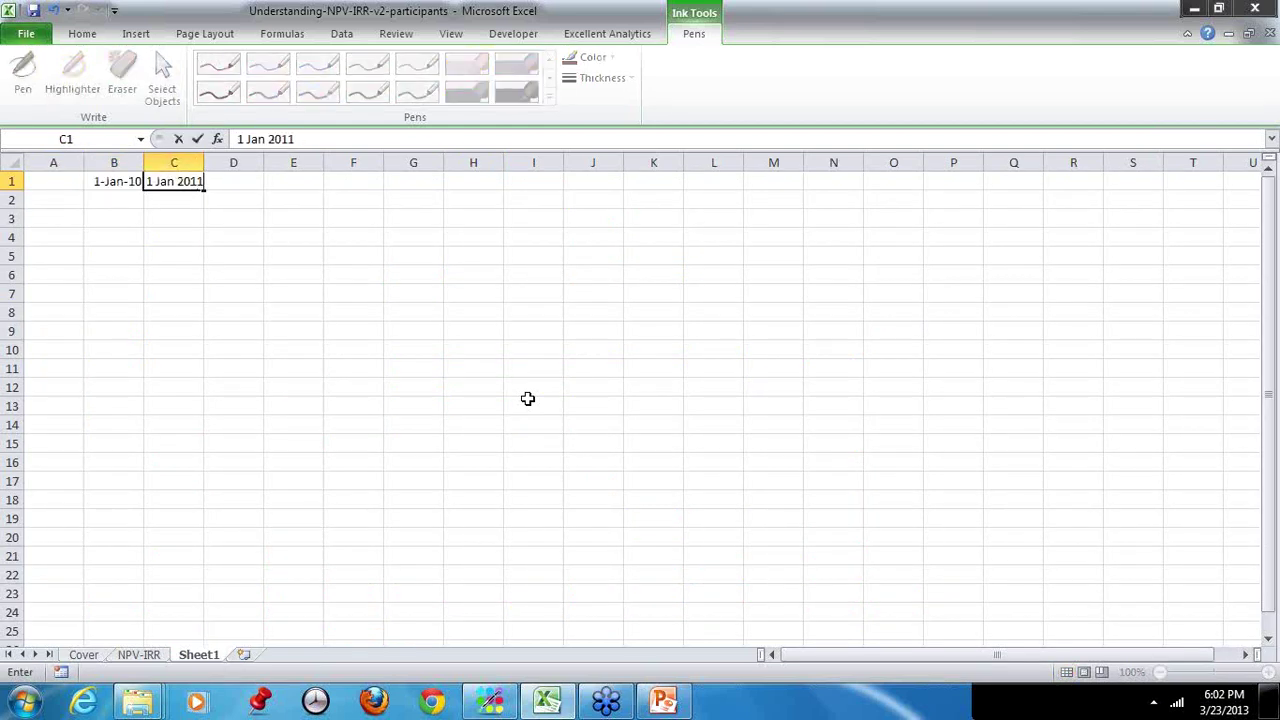
pyautogui.press('Tab')
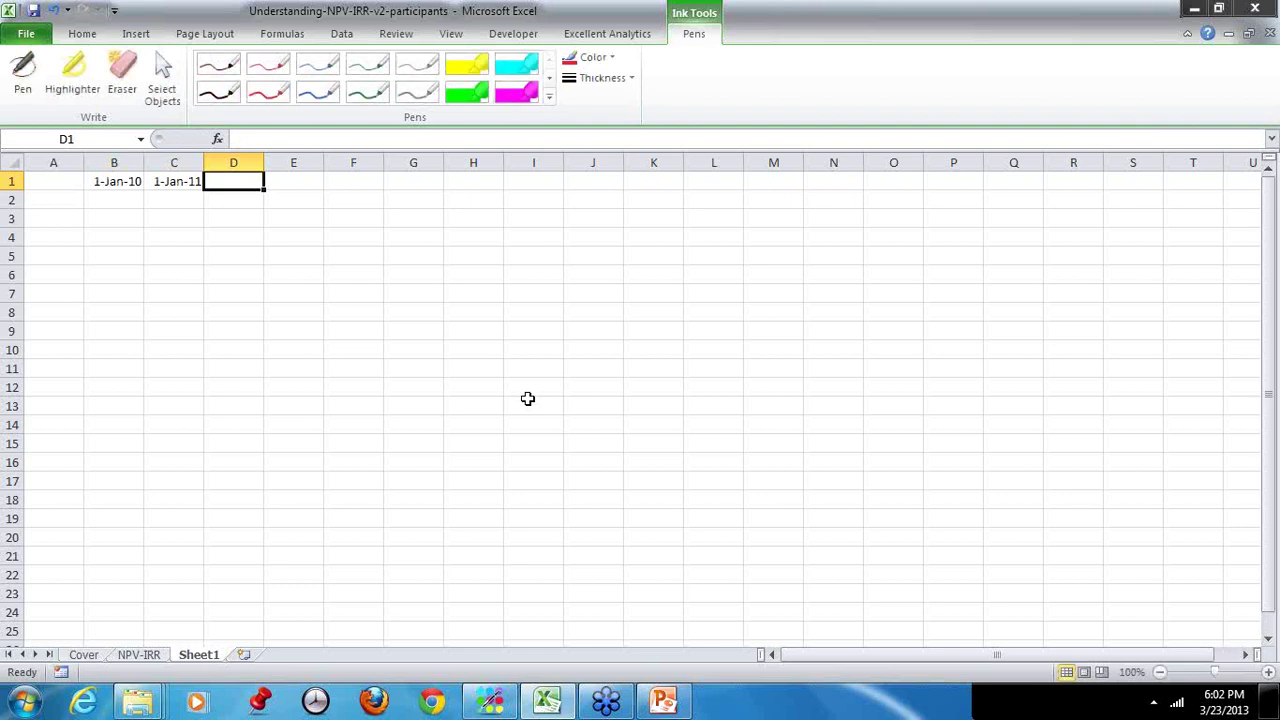
pyautogui.write('31 mar 2012')
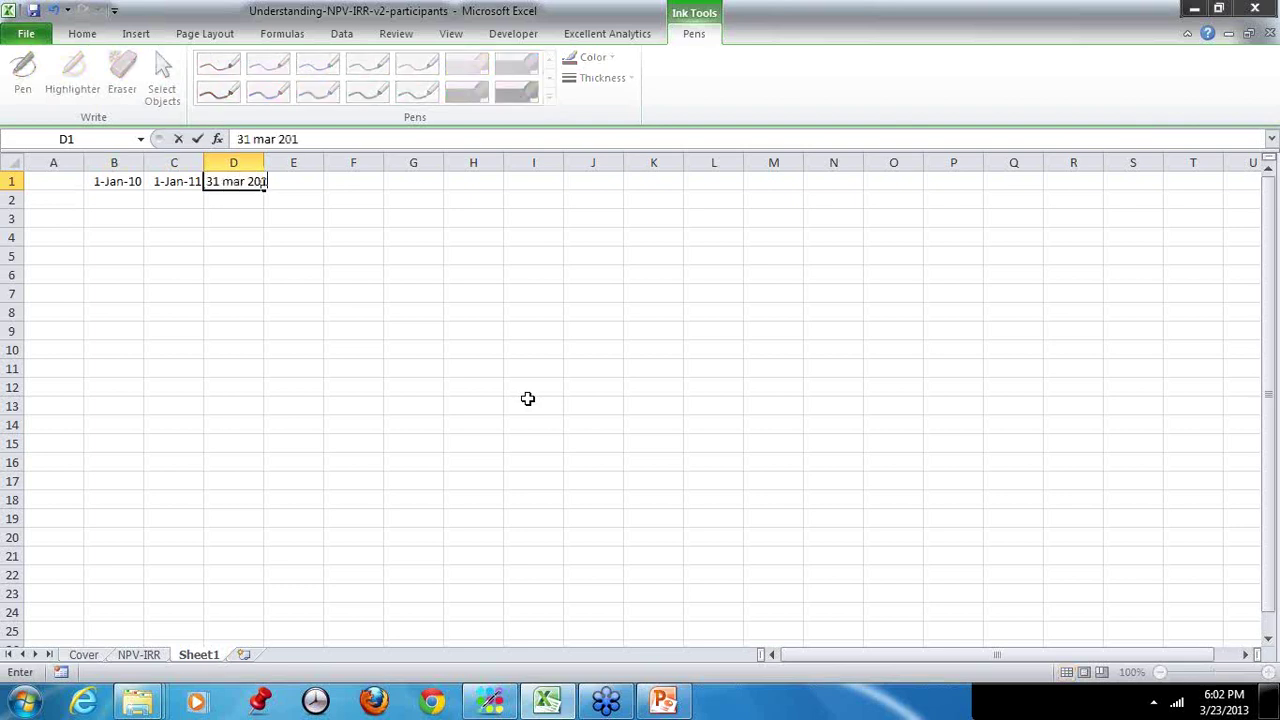
pyautogui.press('Tab')
pyautogui.write('1 sep 2013')
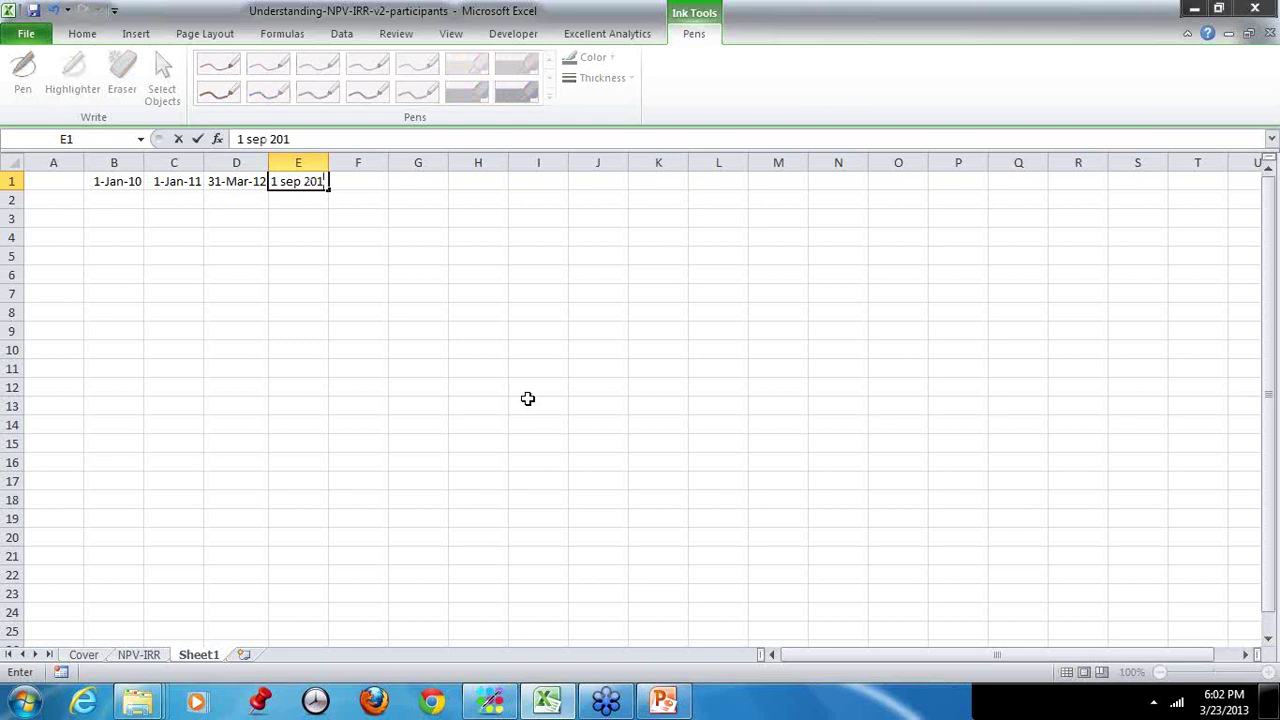
pyautogui.press('Return')
# Step: Enter the cash flows -1000, 100, 200 and 1400 in B2:E2 under the dates
pyautogui.press('Left')
pyautogui.write('-1000')
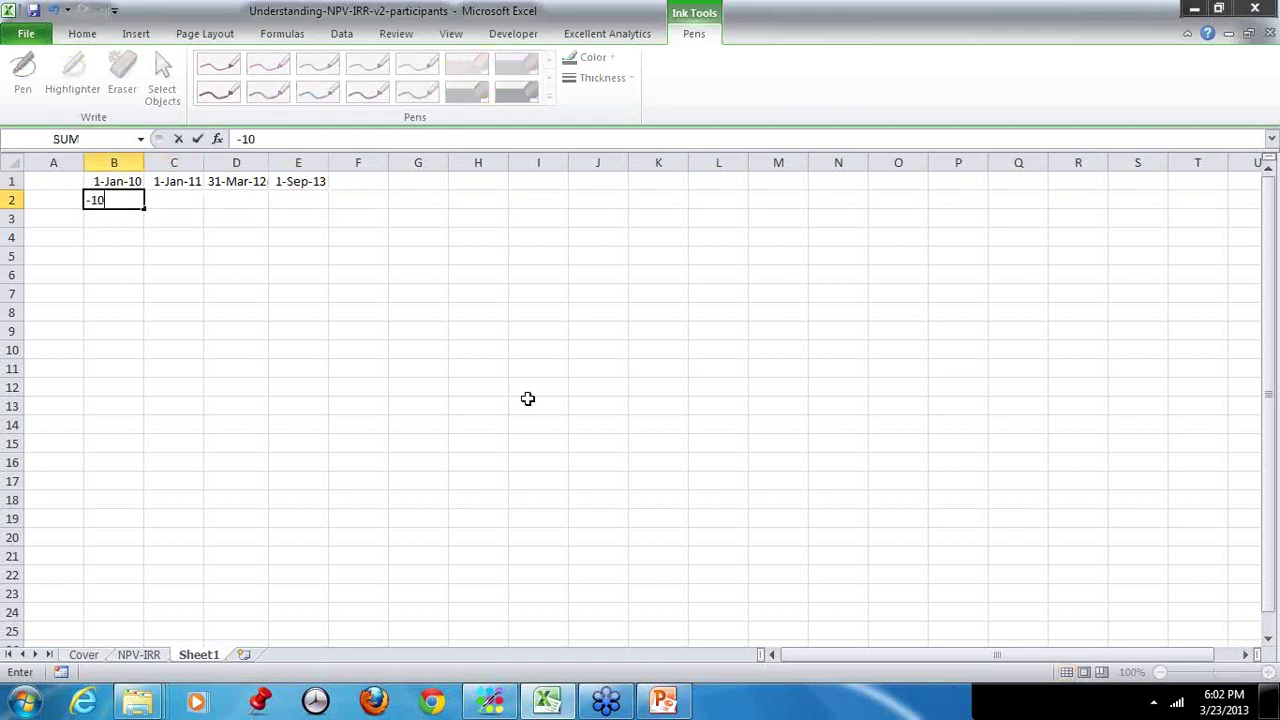
pyautogui.press('Tab')
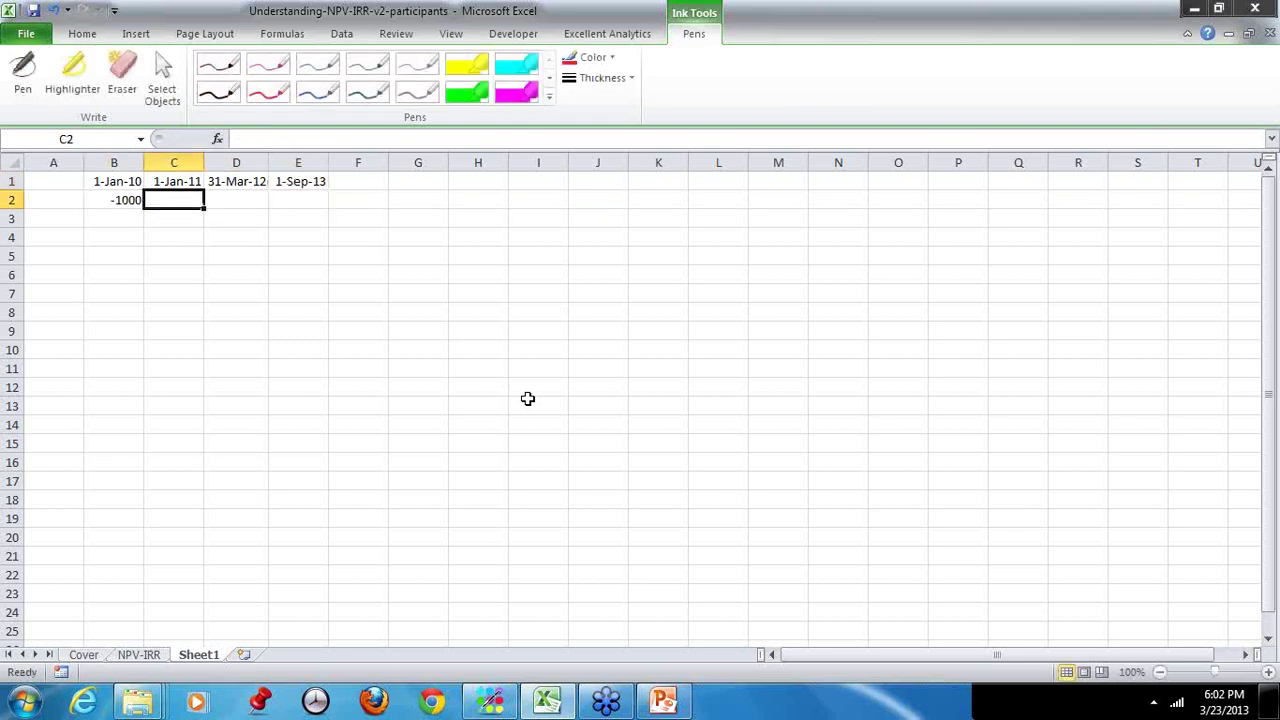
pyautogui.write('2')
pyautogui.press('BackSpace')
pyautogui.write('100')
pyautogui.press('Tab')
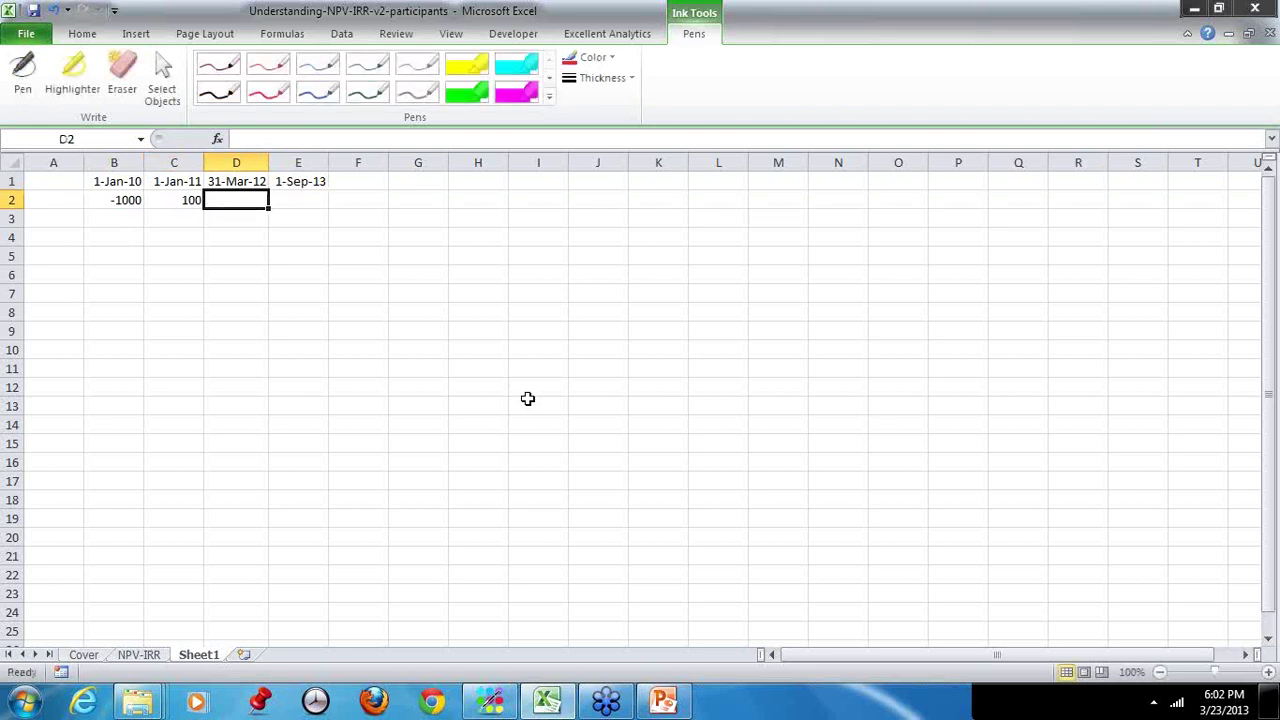
pyautogui.write('200')
pyautogui.press('Tab')
pyautogui.write('1400')
pyautogui.press('Return')
# Step: Enter the label NPV in cell A3 beneath the cash flow row
pyautogui.press('Left')
pyautogui.press('Home')
pyautogui.write('NV')
pyautogui.press('BackSpace')
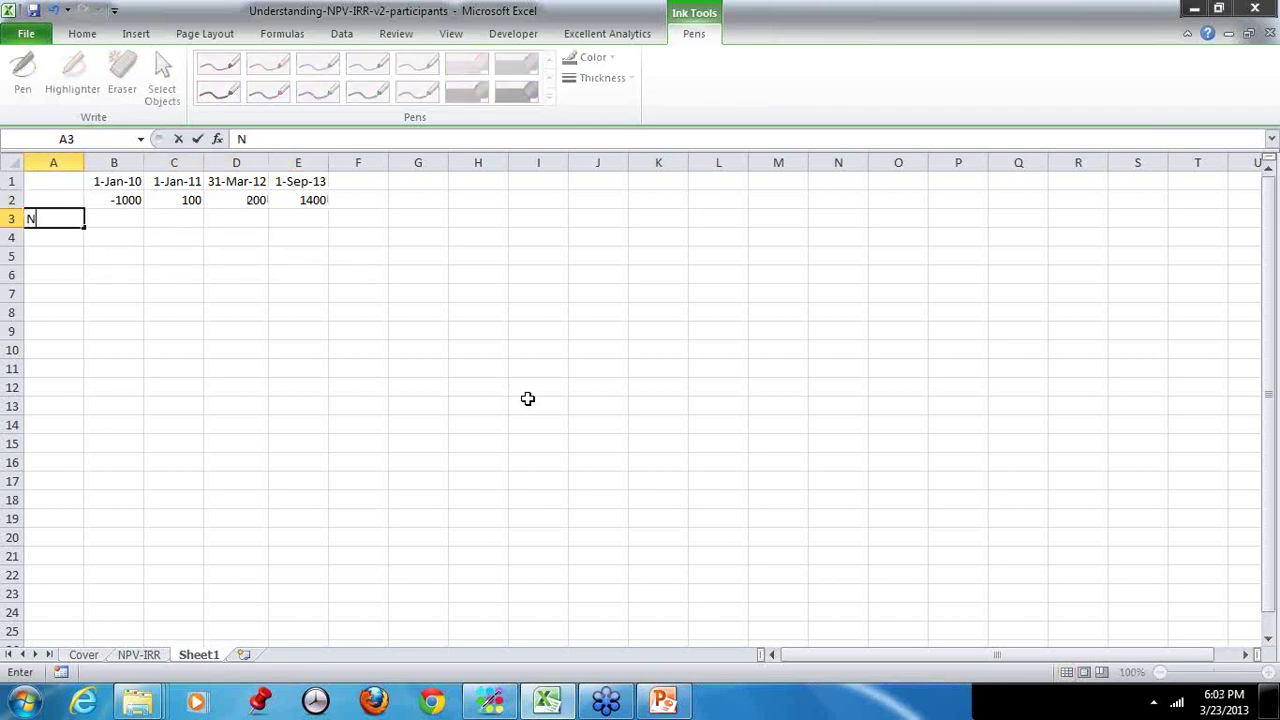
pyautogui.write('PV')
pyautogui.press('Tab')
# Step: Calculate the NPV in B3 with XNPV at a 25% rate, using cash flows B2:E2 and dates B1:E1
pyautogui.write('=x')
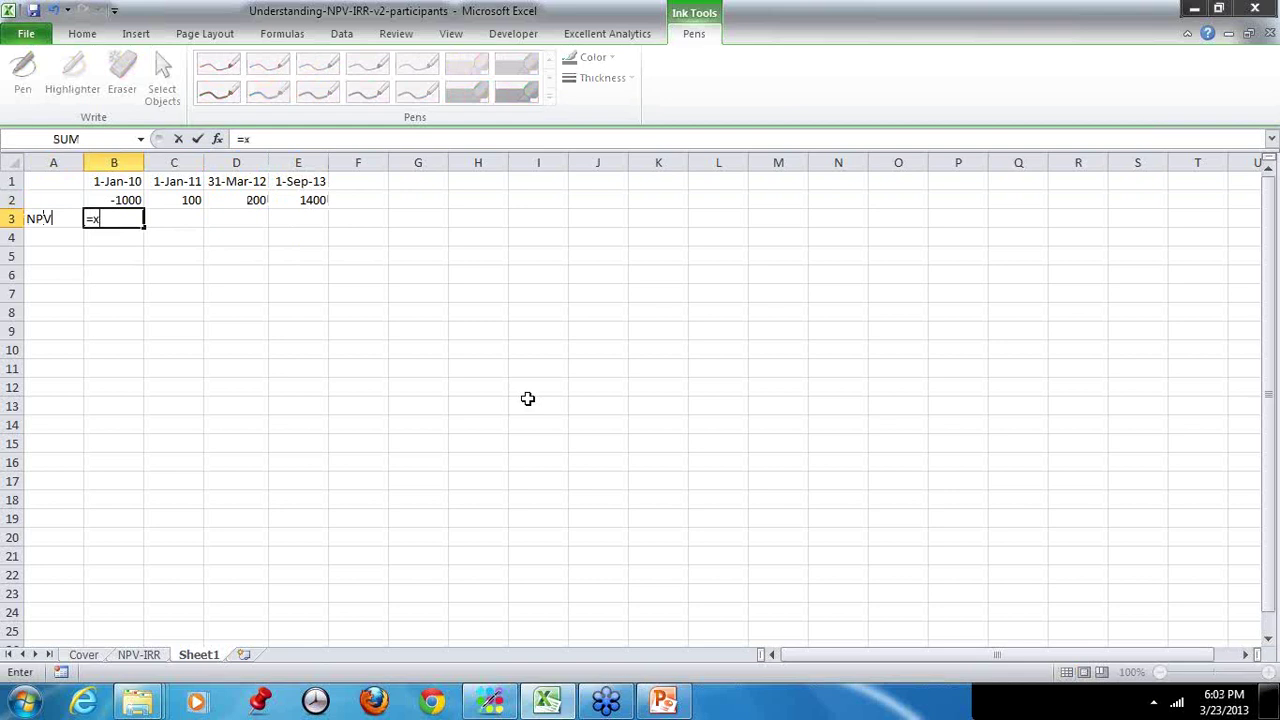
pyautogui.write('n')
pyautogui.press('Tab')
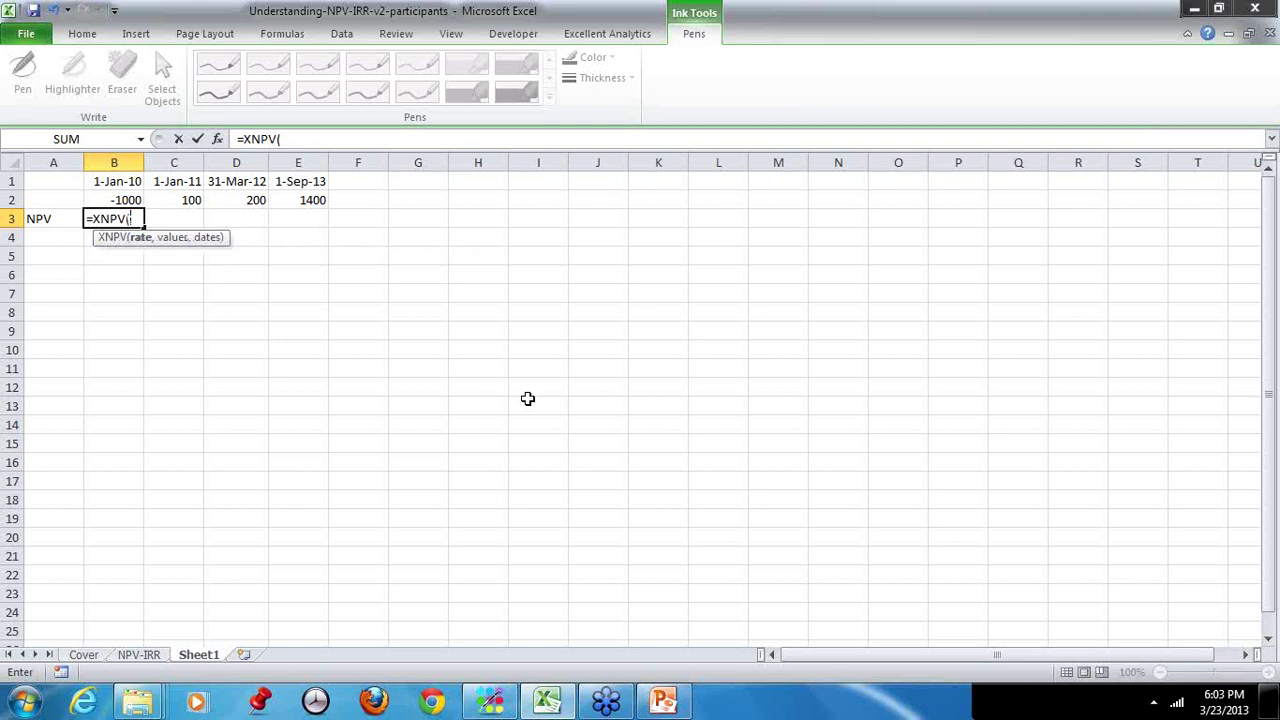
pyautogui.write('1')
pyautogui.write('0')
pyautogui.press('BackSpace')
pyautogui.press('BackSpace')
pyautogui.write('25%,')
pyautogui.press('Up')
pyautogui.hotkey('shift', 'Right')
pyautogui.hotkey('shift', 'Right')
pyautogui.hotkey('shift', 'Right')
pyautogui.write(',')
pyautogui.press('Up')
pyautogui.press('Up')
pyautogui.hotkey('shift', 'Right')
pyautogui.hotkey('shift', 'Right')
pyautogui.hotkey('shift', 'Right')
pyautogui.press('Return')
# Step: Copy the XNPV formula from B3 and show it as plain text in C3
pyautogui.press('Up')
pyautogui.press('Right')
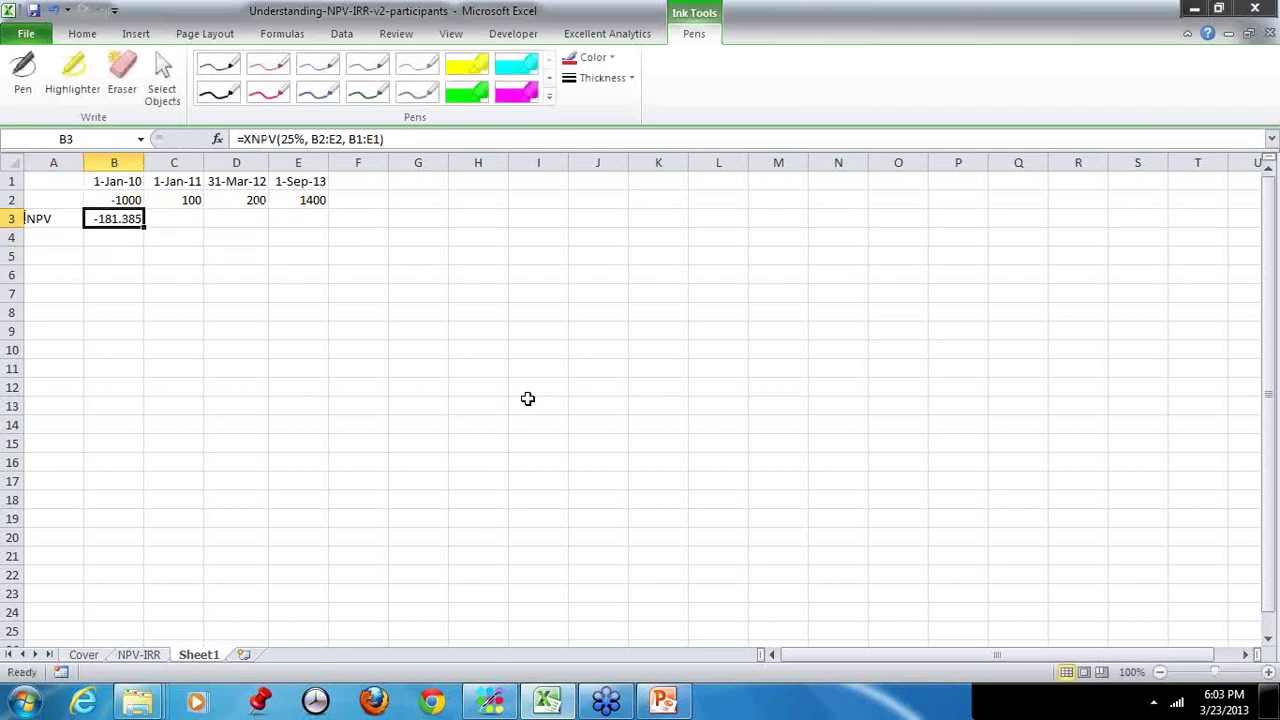
pyautogui.press('F2')
pyautogui.hotkey('shift', 'Home')
pyautogui.hotkey('ctrl', 'c')
pyautogui.press('Return')
pyautogui.press('Up')
pyautogui.press('Right')
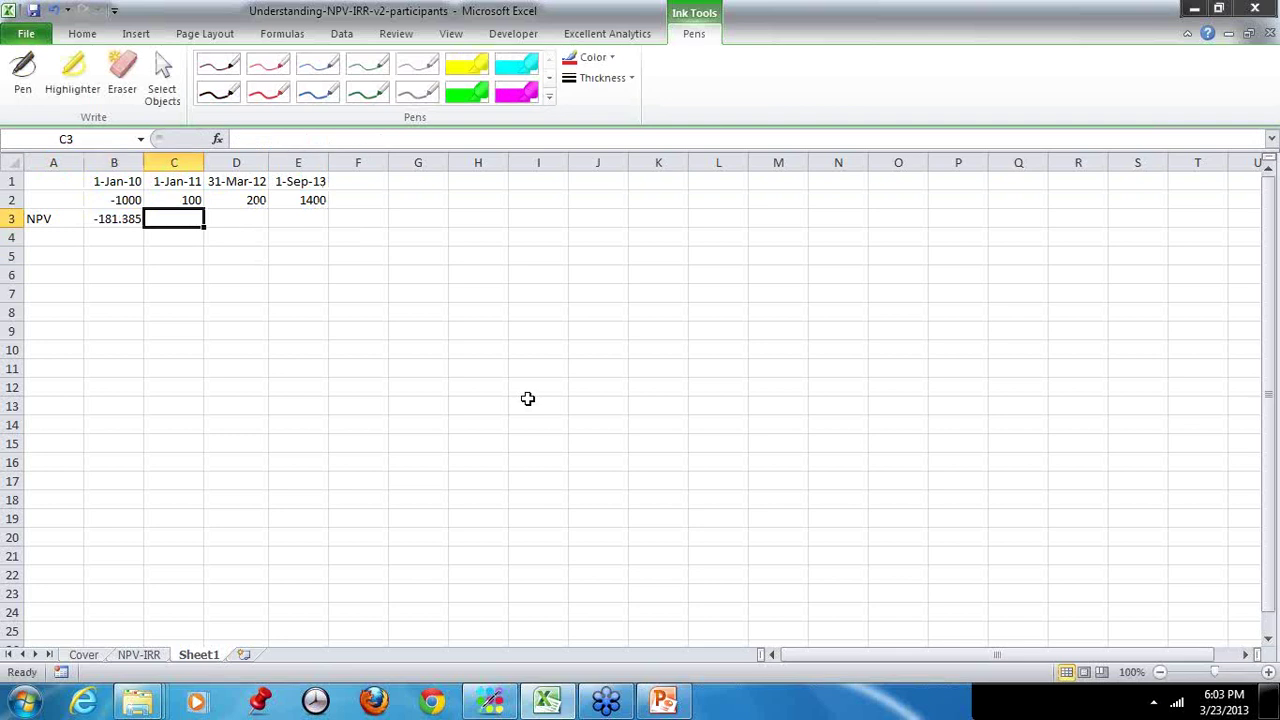
pyautogui.write("'")
pyautogui.hotkey('ctrl', 'v')
pyautogui.press('Return')
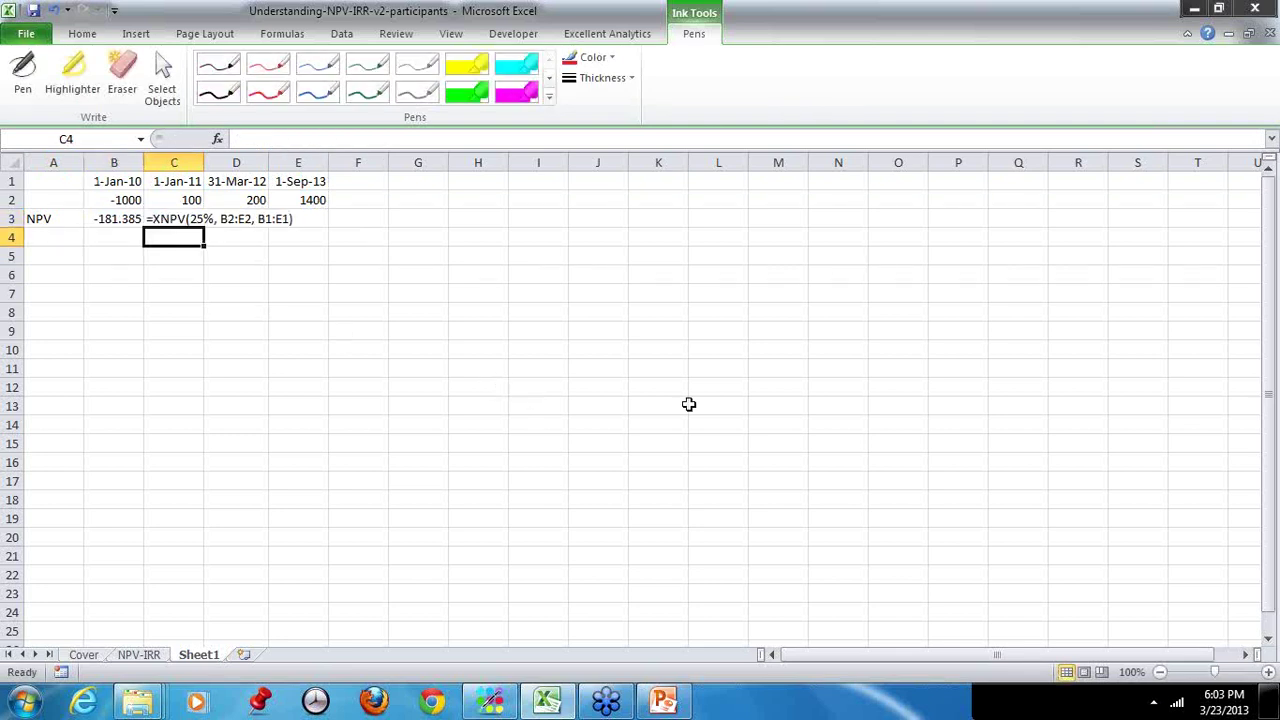
# Step: Enter the label IRR in cell A4 below NPV
pyautogui.click(72, 75)
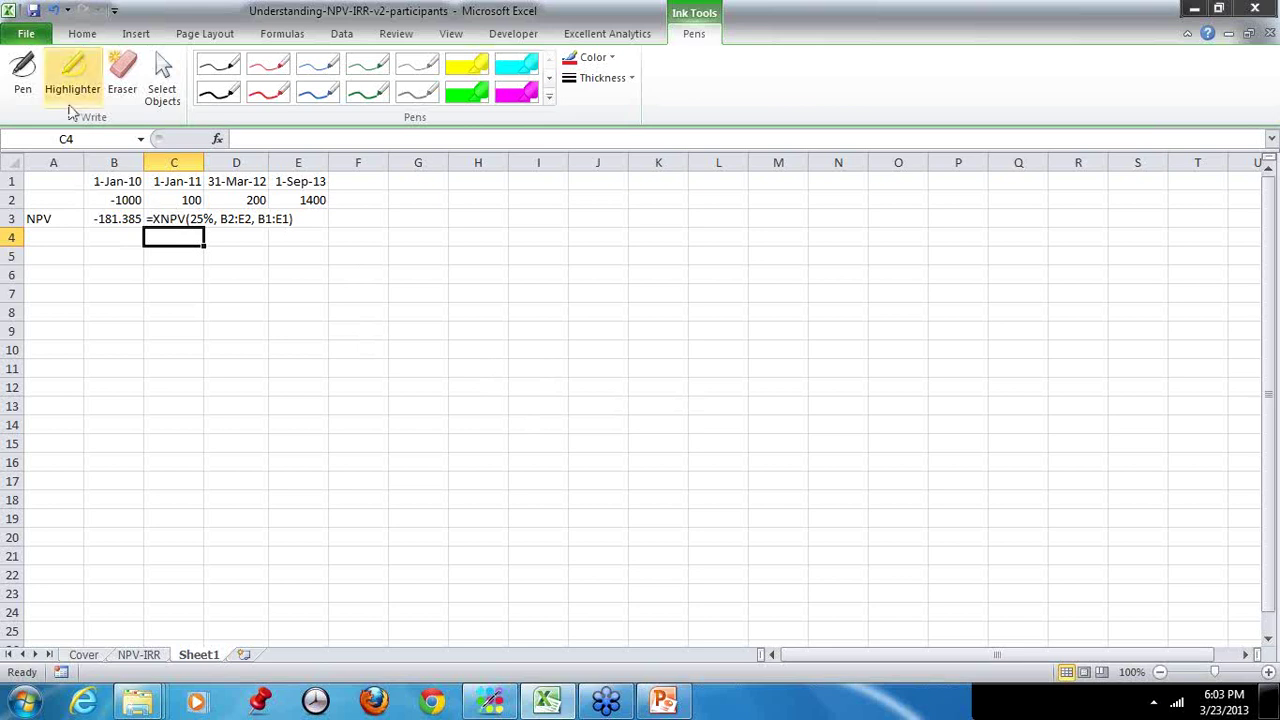
pyautogui.press('Escape')
pyautogui.press('Home')
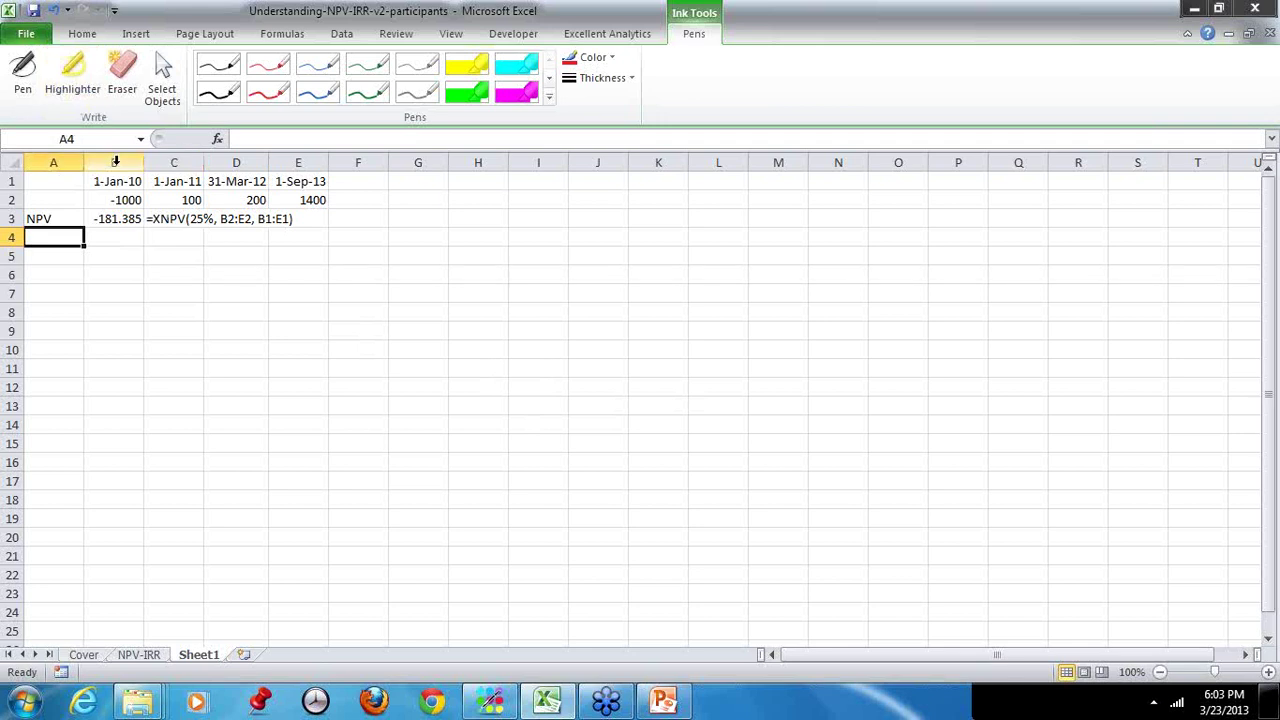
pyautogui.write('IRR')
pyautogui.press('Tab')
# Step: Calculate the IRR in B4 with XIRR, using cash flows B2:E2 and dates B1:E1
pyautogui.write('=')
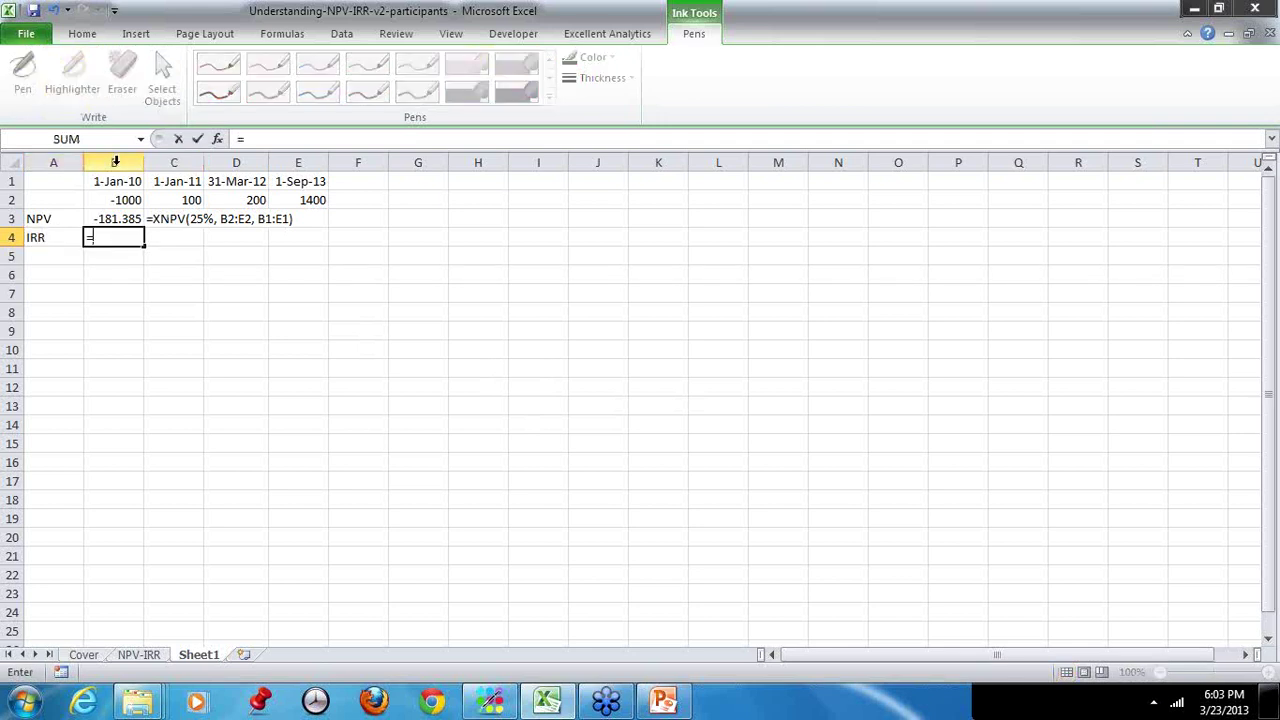
pyautogui.write('XIRR(')
pyautogui.press('Up')
pyautogui.press('Up')
pyautogui.hotkey('shift', 'Right')
pyautogui.hotkey('shift', 'Right')
pyautogui.hotkey('shift', 'Right')
pyautogui.write(',')
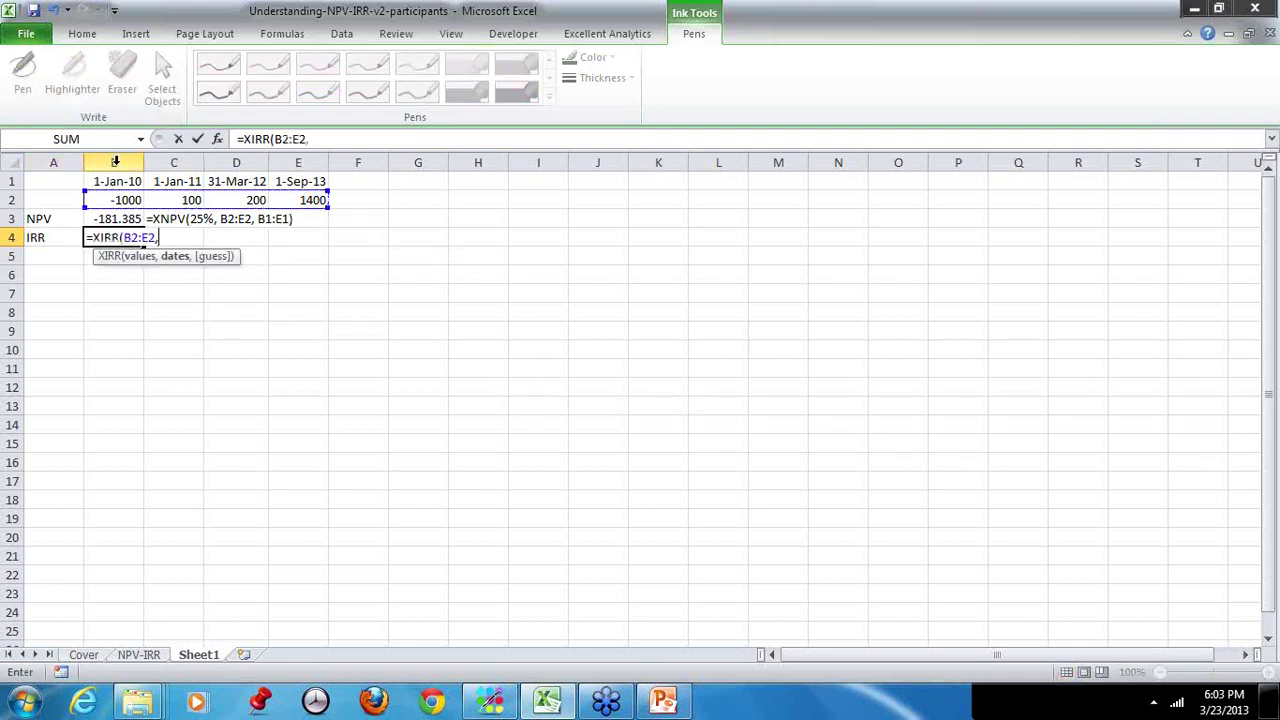
pyautogui.press('Up')
pyautogui.press('Up')
pyautogui.press('Up')
pyautogui.hotkey('shift', 'Right')
pyautogui.hotkey('shift', 'Right')
pyautogui.hotkey('shift', 'Right')
pyautogui.hotkey('ctrl', 'Return')
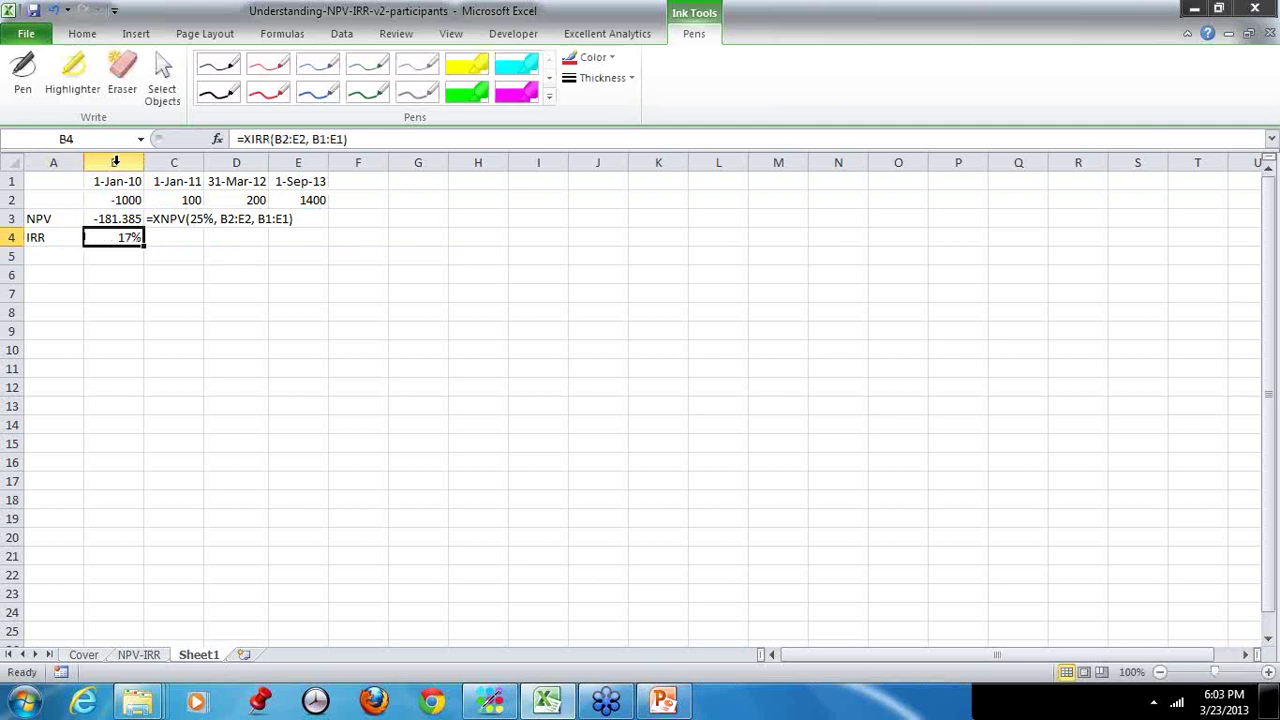
# Step: Show B4's formula =XIRR(B2:E2, B1:E1) as plain text in C4
pyautogui.press('Up')
pyautogui.press('Down')
pyautogui.press('F2')
pyautogui.press('Escape')
pyautogui.press('Right')
pyautogui.write("'")
pyautogui.write('=XIRR(B2:E2, B1:E1)')
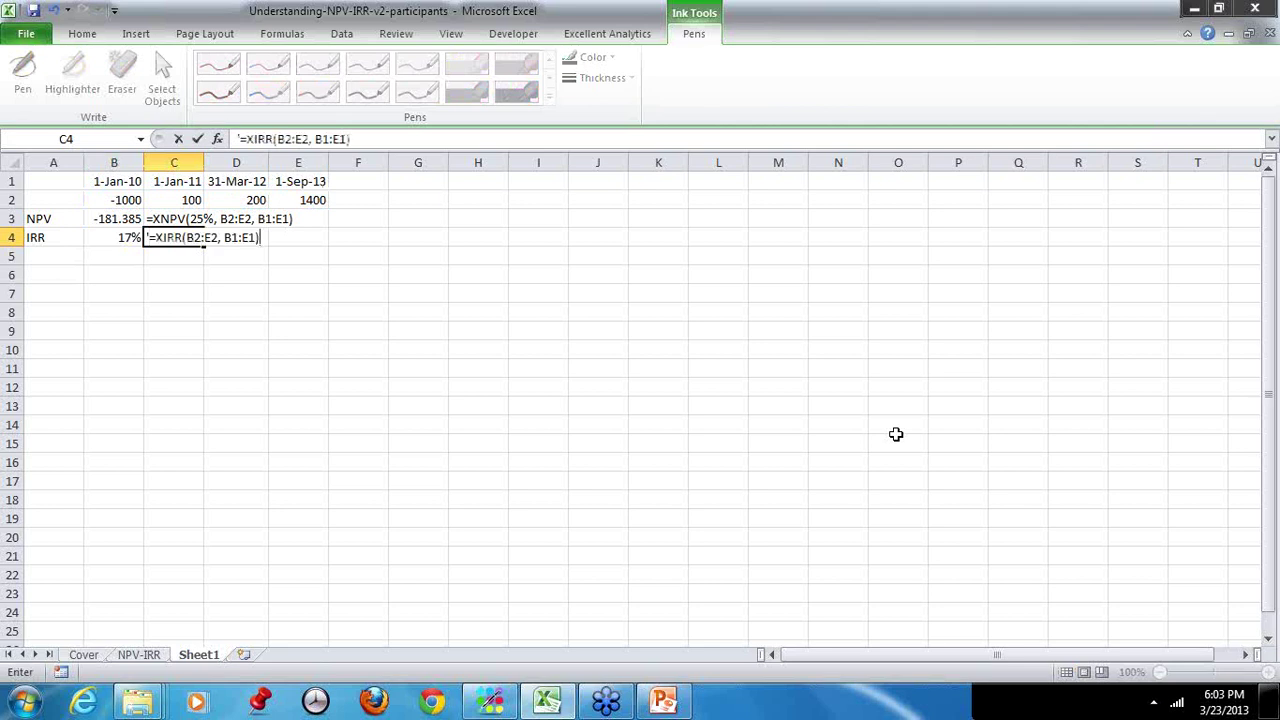
pyautogui.hotkey('ctrl', 'Return')
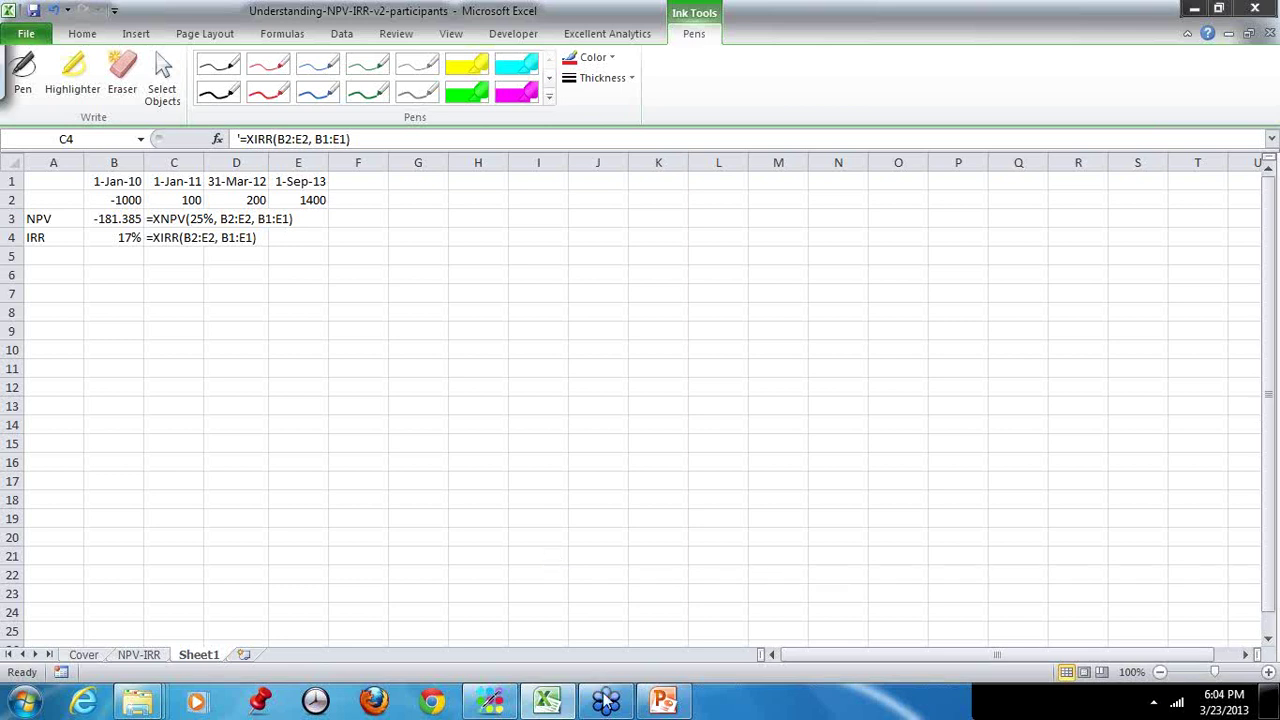
# Step: Switch back to the NPV-IRR-Introduction presentation in PowerPoint
pyautogui.click(664, 703)
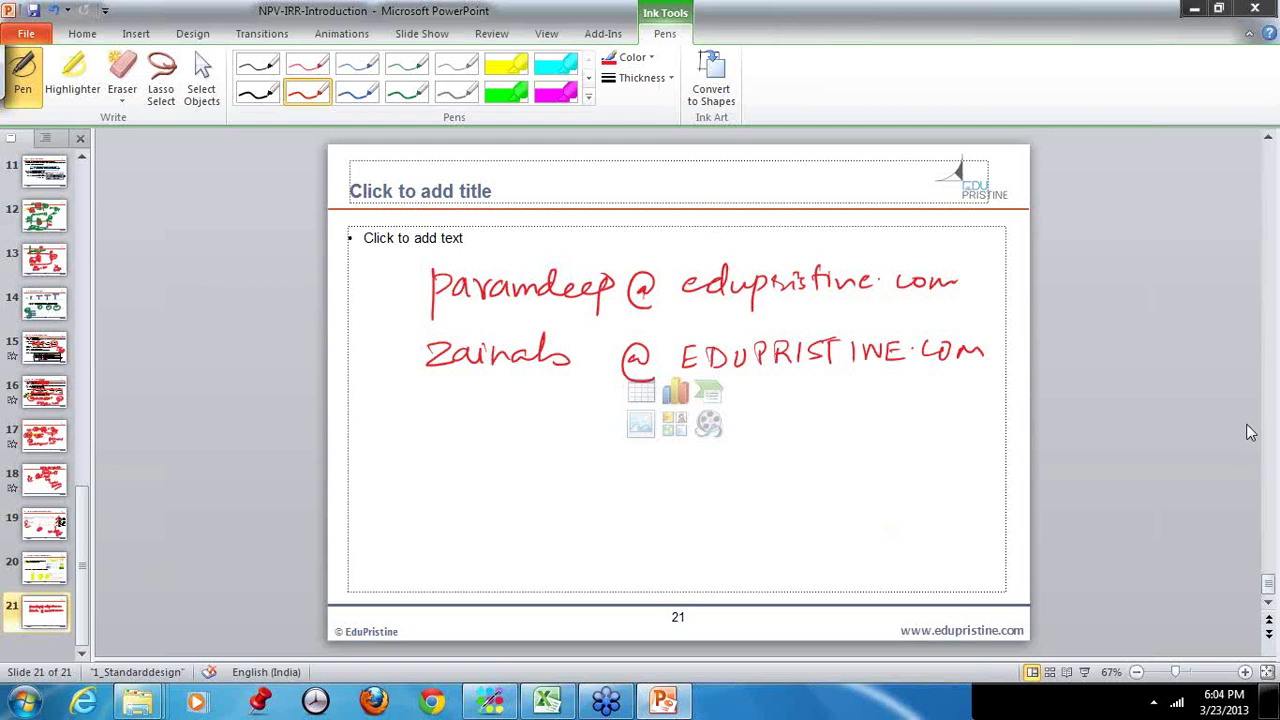